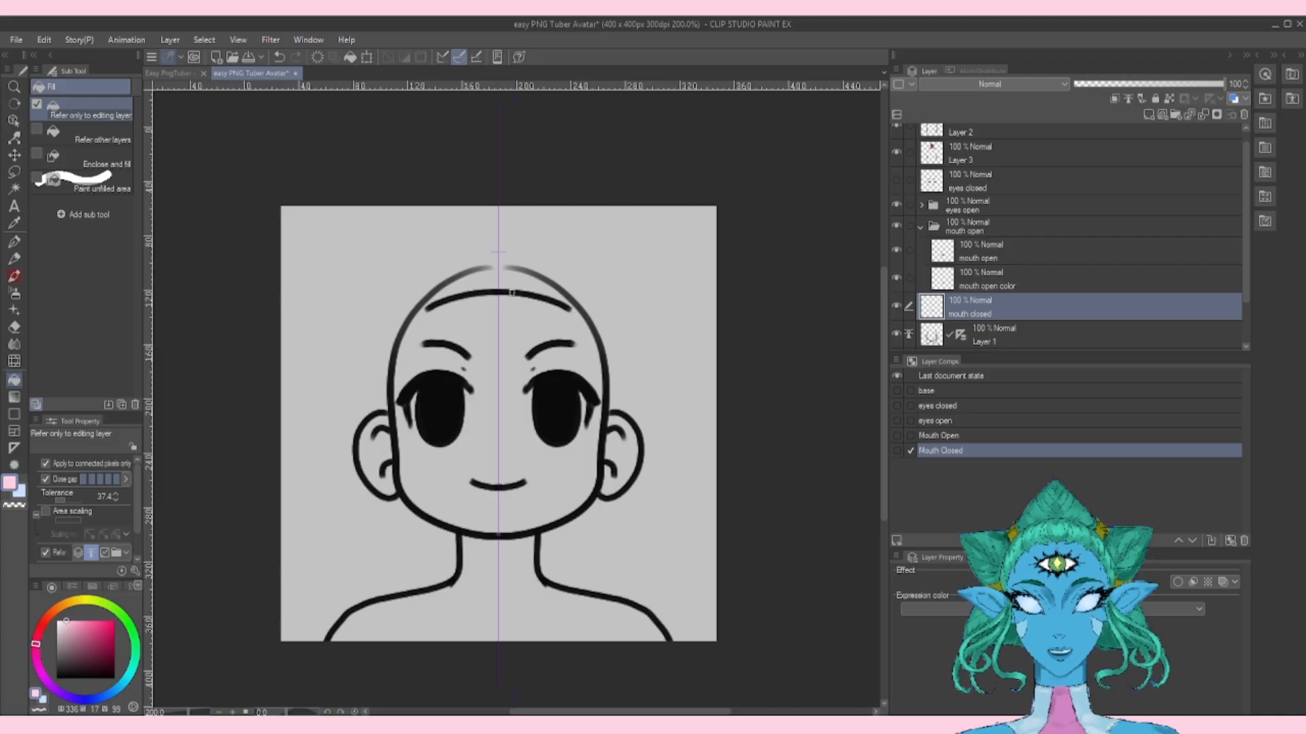
- Draw the mirrored hairline across the forehead and a long pointed hair strand in front of each ear
drag(570, 301, 500, 286)
drag(384, 442, 401, 495)
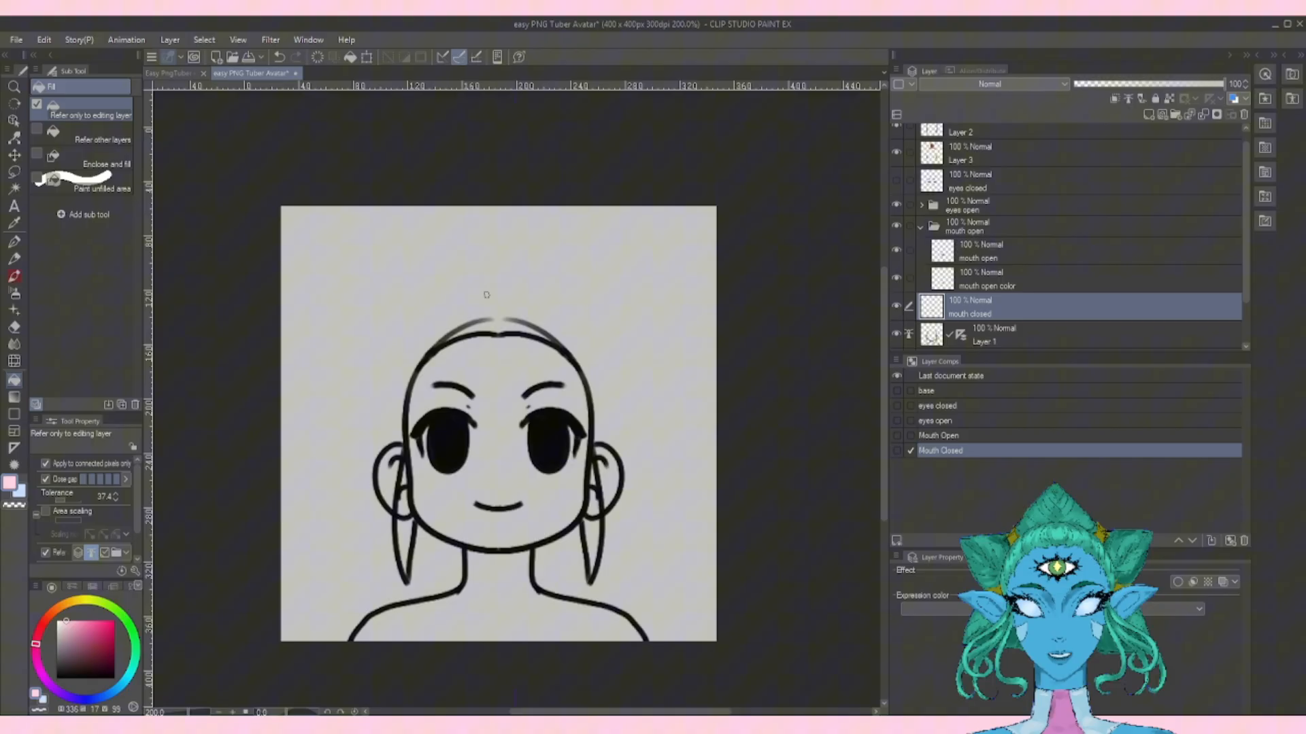
mouse_move(398, 438)
mouse_down()
mouse_move(511, 296)
mouse_move(517, 311)
mouse_move(401, 435)
mouse_up()
key(ctrl+z)
key(ctrl+z)
mouse_move(593, 398)
mouse_down()
mouse_move(445, 325)
mouse_move(399, 436)
mouse_move(413, 366)
mouse_move(597, 405)
mouse_move(573, 359)
mouse_up()
mouse_move(406, 470)
mouse_down()
mouse_move(404, 543)
mouse_move(401, 523)
mouse_move(406, 575)
mouse_up()
drag(439, 345, 498, 324)
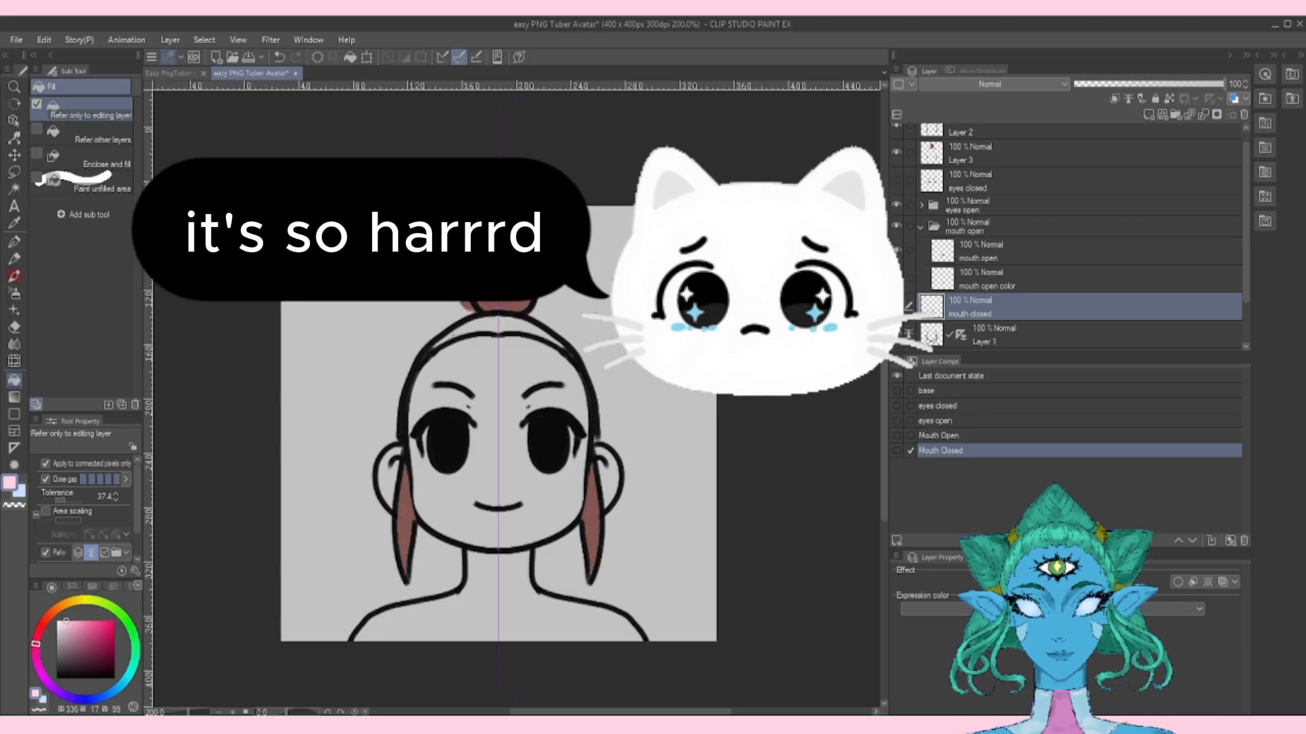
- Add a collar line across the neck, and colour the face, ears and neck light pink and the shirt green
drag(500, 507, 544, 493)
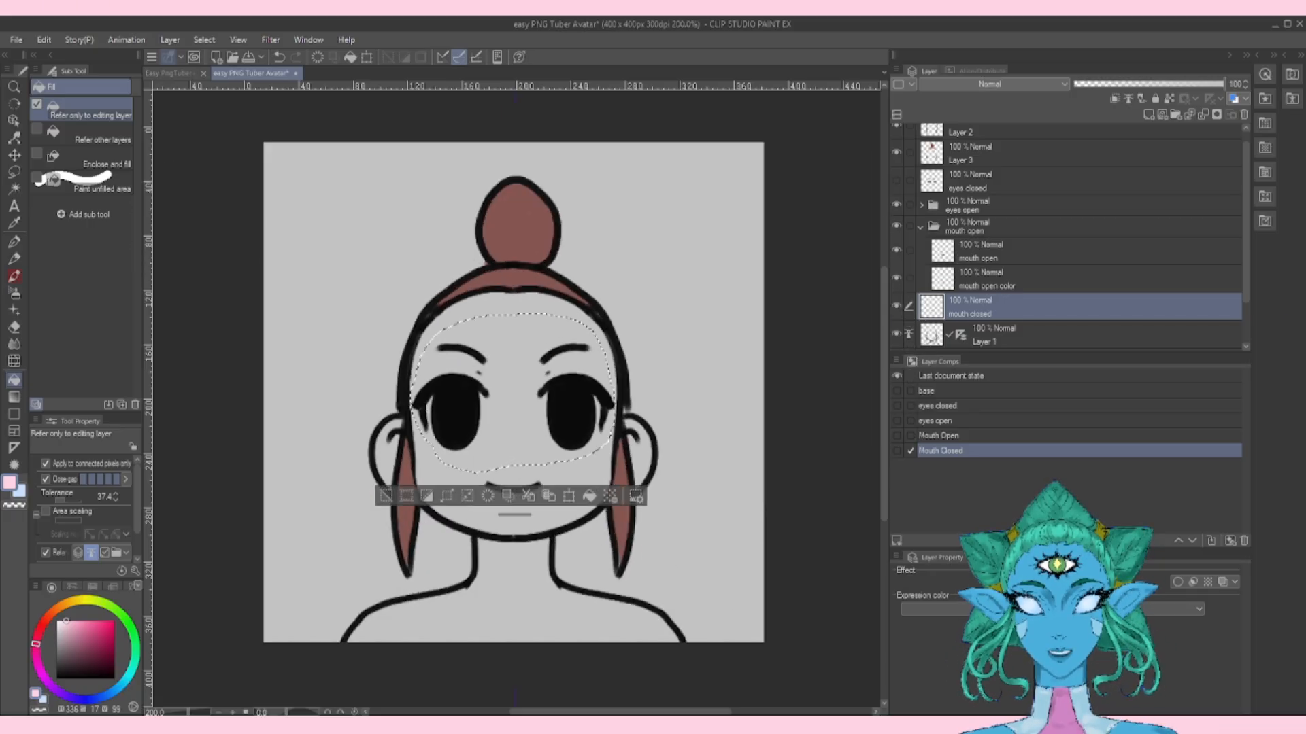
drag(475, 555, 520, 556)
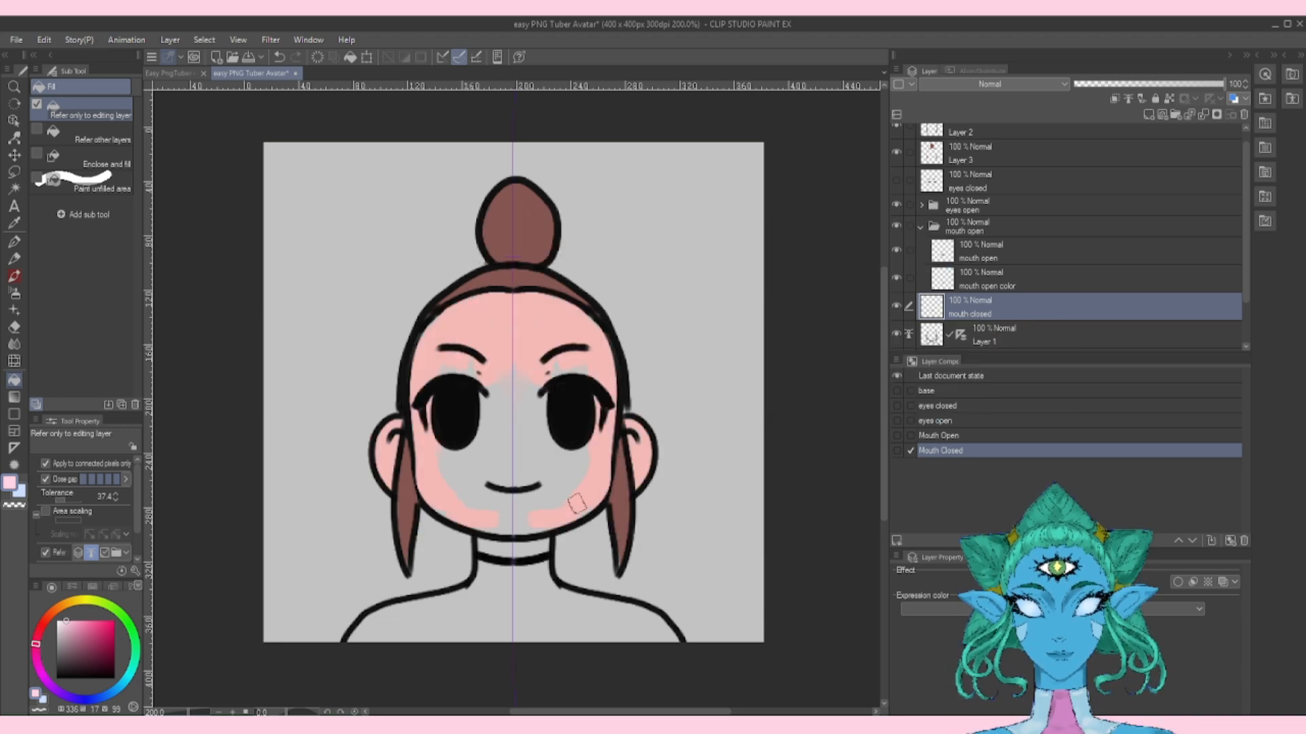
click(514, 570)
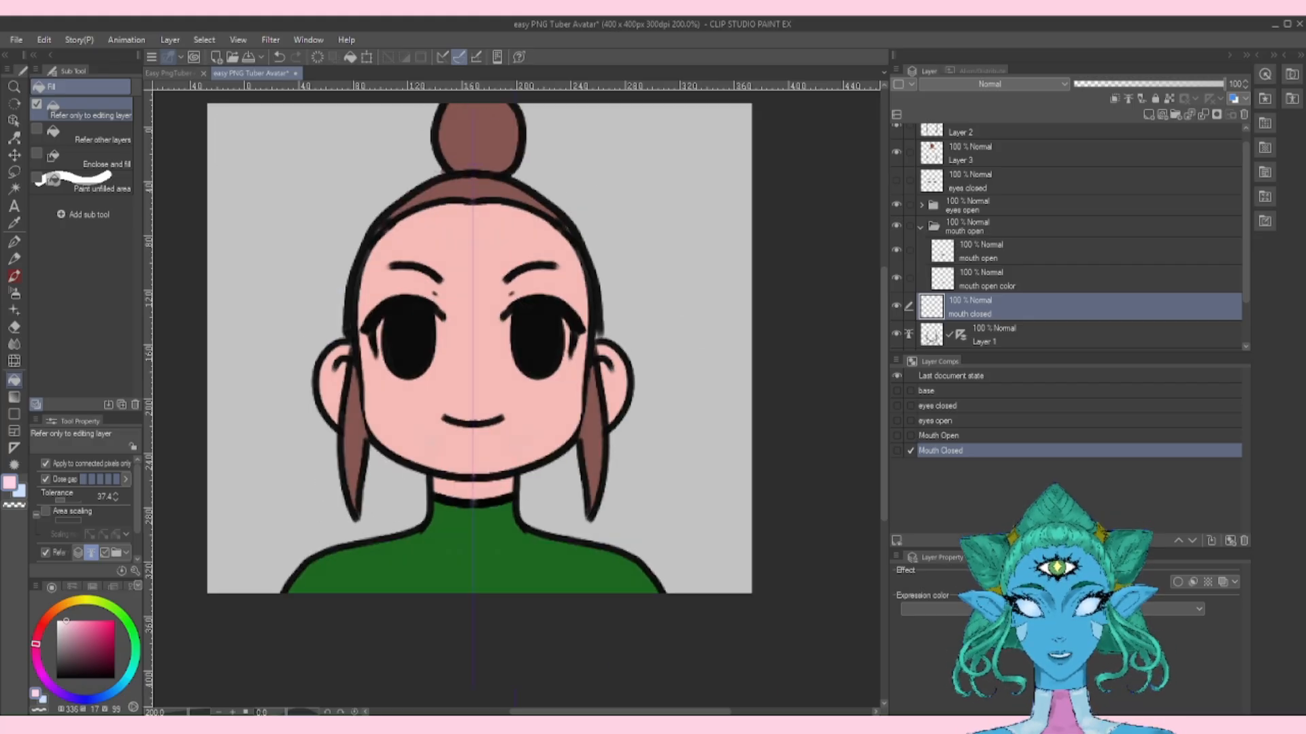
mouse_move(476, 361)
mouse_down()
mouse_move(481, 234)
mouse_move(557, 338)
mouse_move(479, 456)
mouse_up()
mouse_move(475, 216)
mouse_down()
mouse_move(609, 381)
mouse_move(476, 463)
mouse_up()
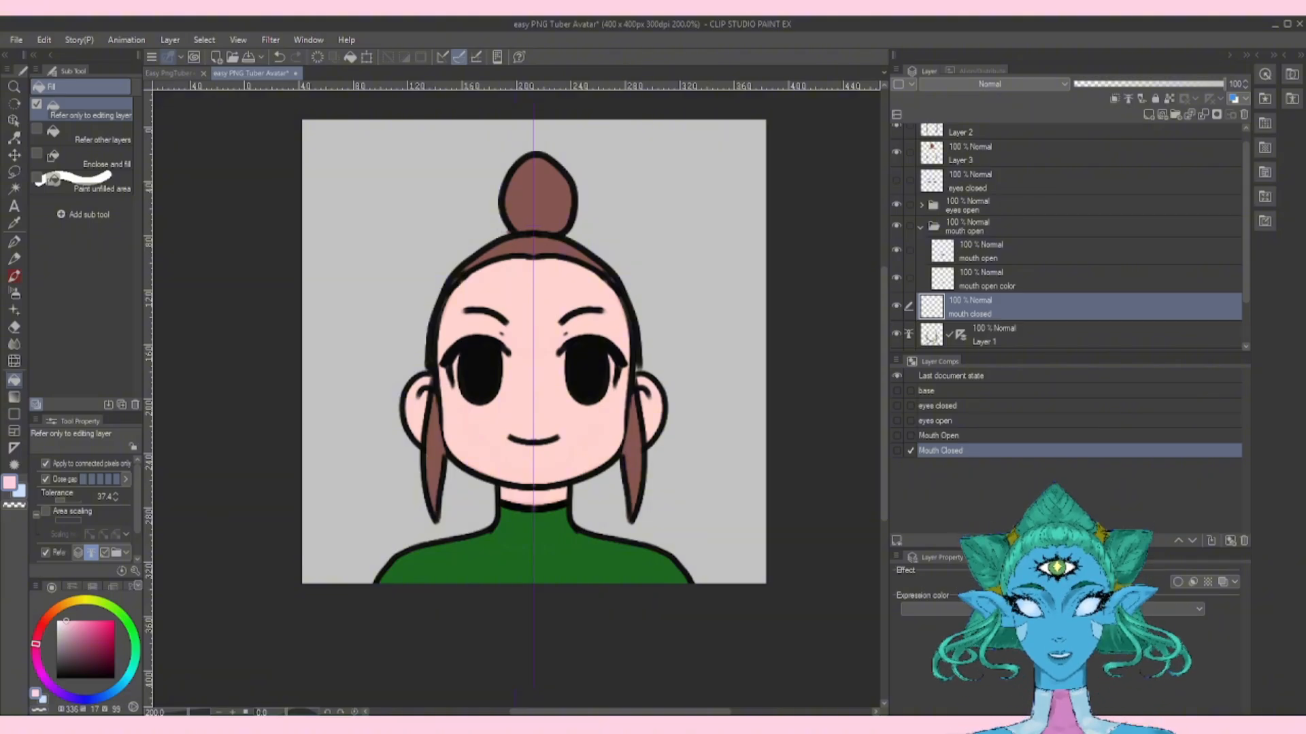
- Draw an open smiling mouth on the face and colour its inside red
scroll(614, 375, up, 1)
mouse_move(435, 500)
mouse_down()
mouse_move(507, 504)
mouse_move(514, 517)
mouse_up()
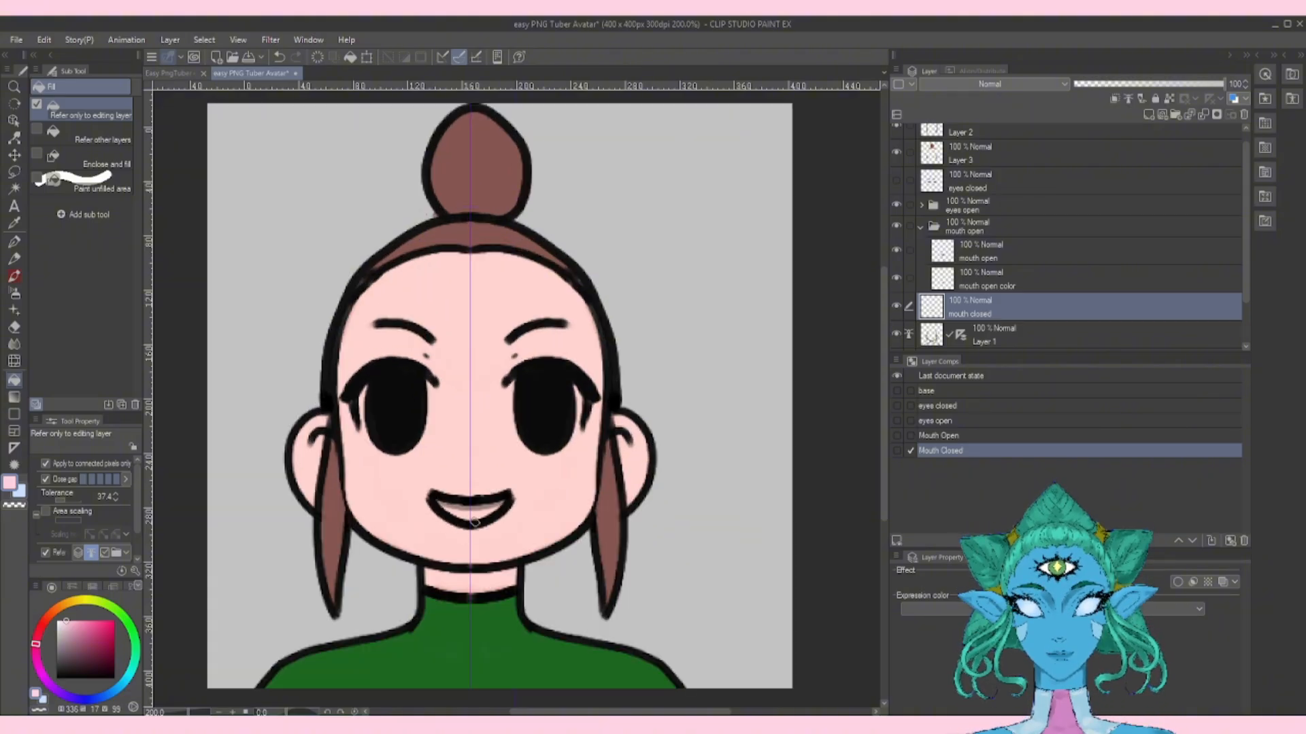
scroll(469, 506, up, 1)
click(457, 516)
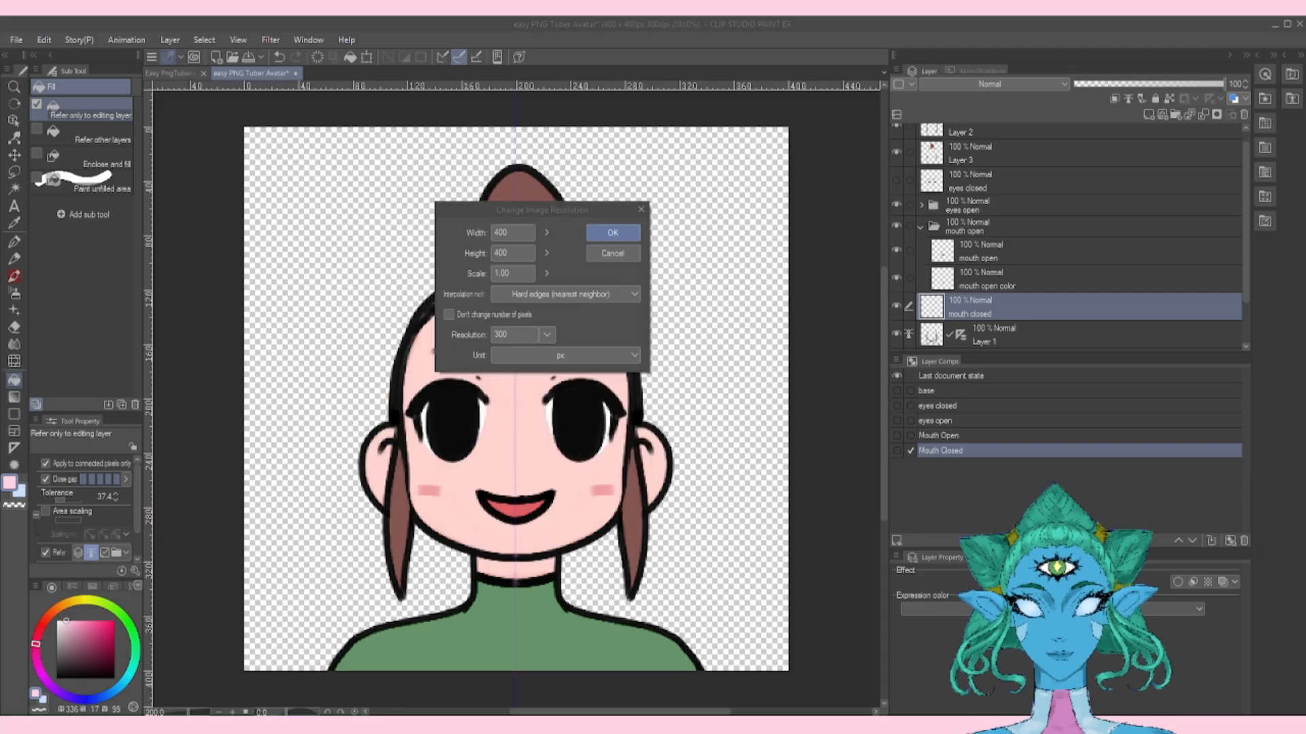
- Confirm the image size as 400 × 400 px at a resolution of 300
click(605, 227)
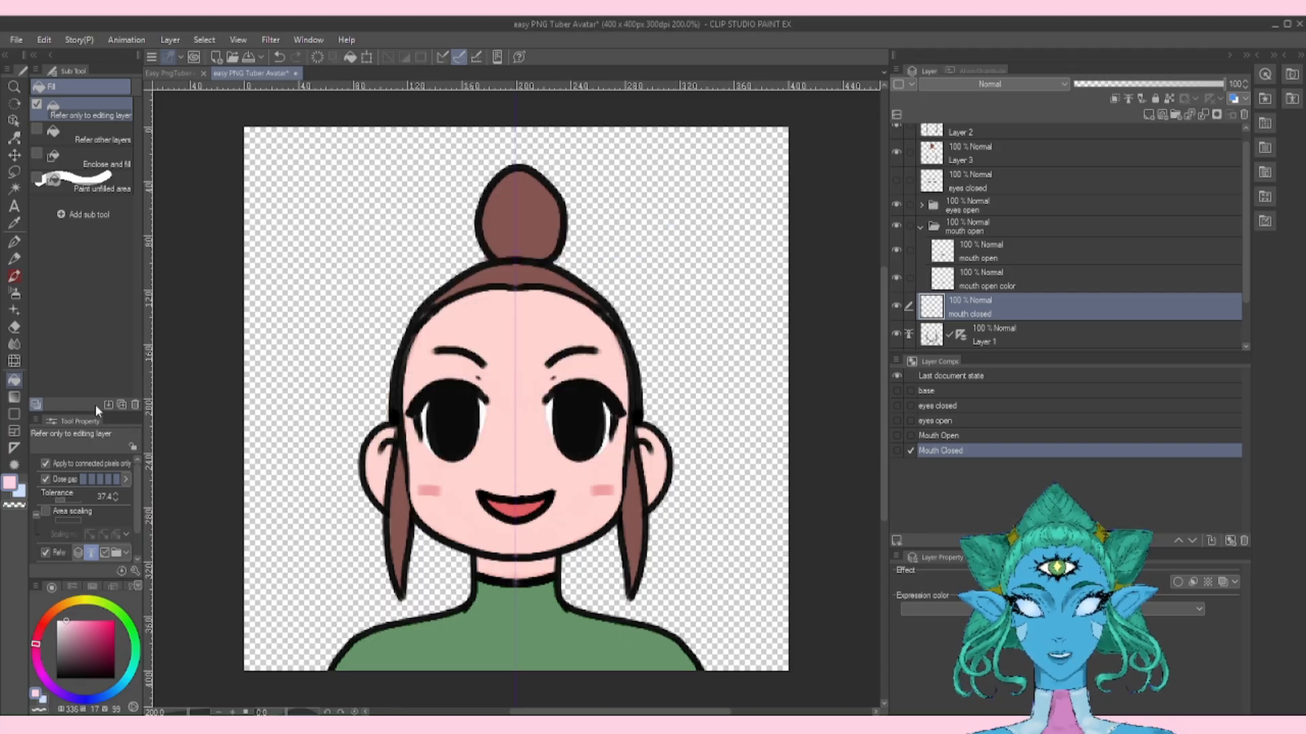
- Choose the symmetrical ruler tool and set Layer 1's ruler to show in all layers
click(14, 448)
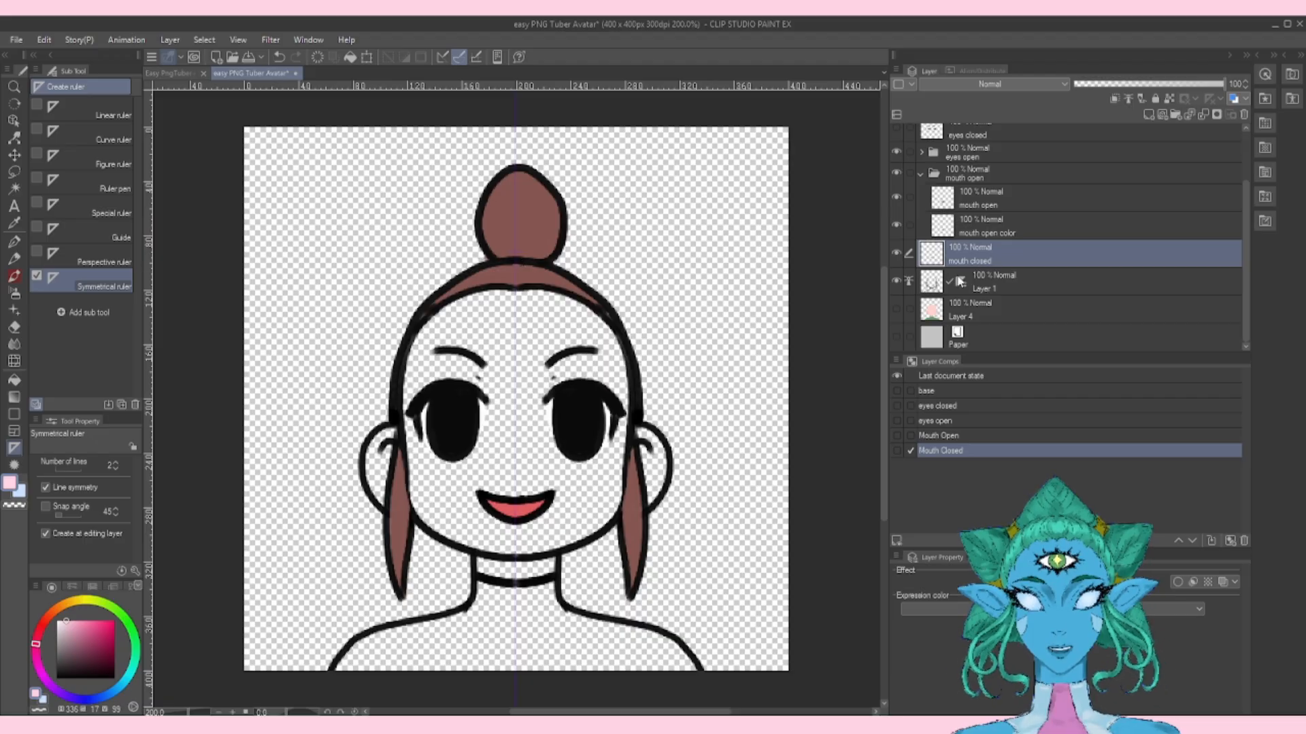
right_click(960, 285)
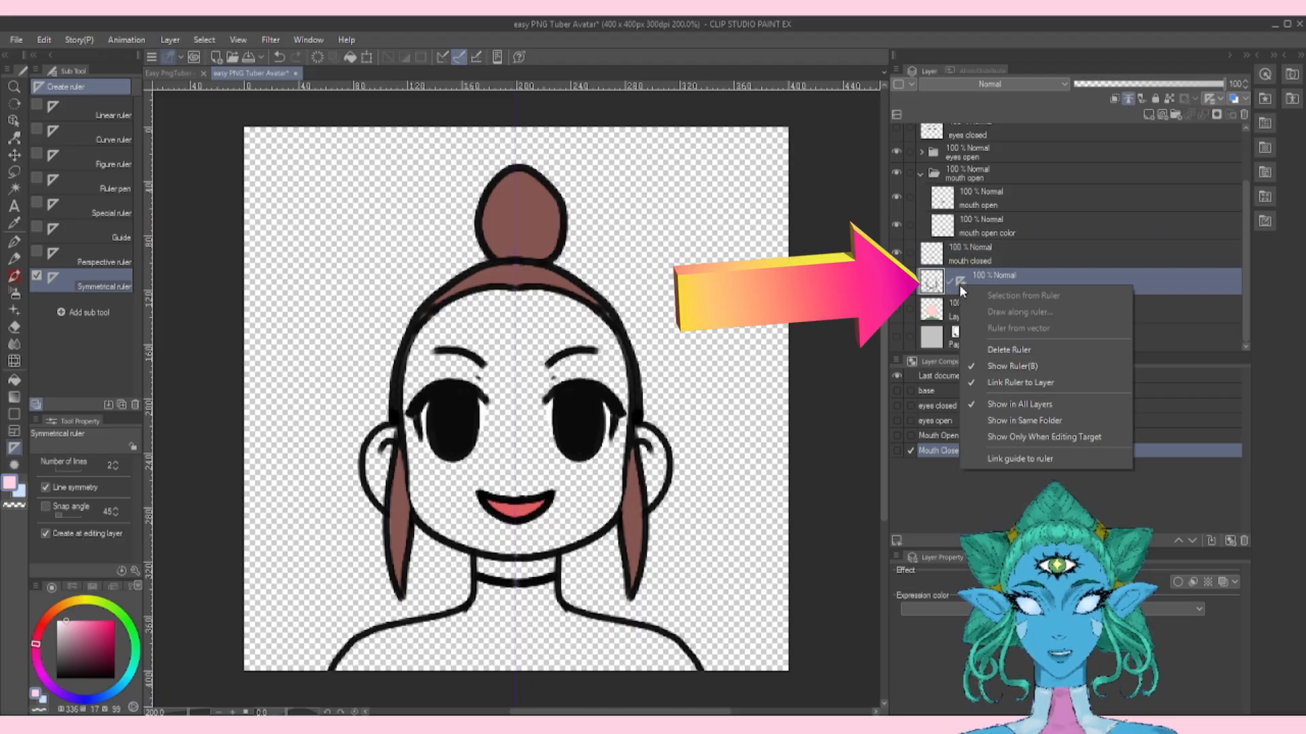
click(1042, 406)
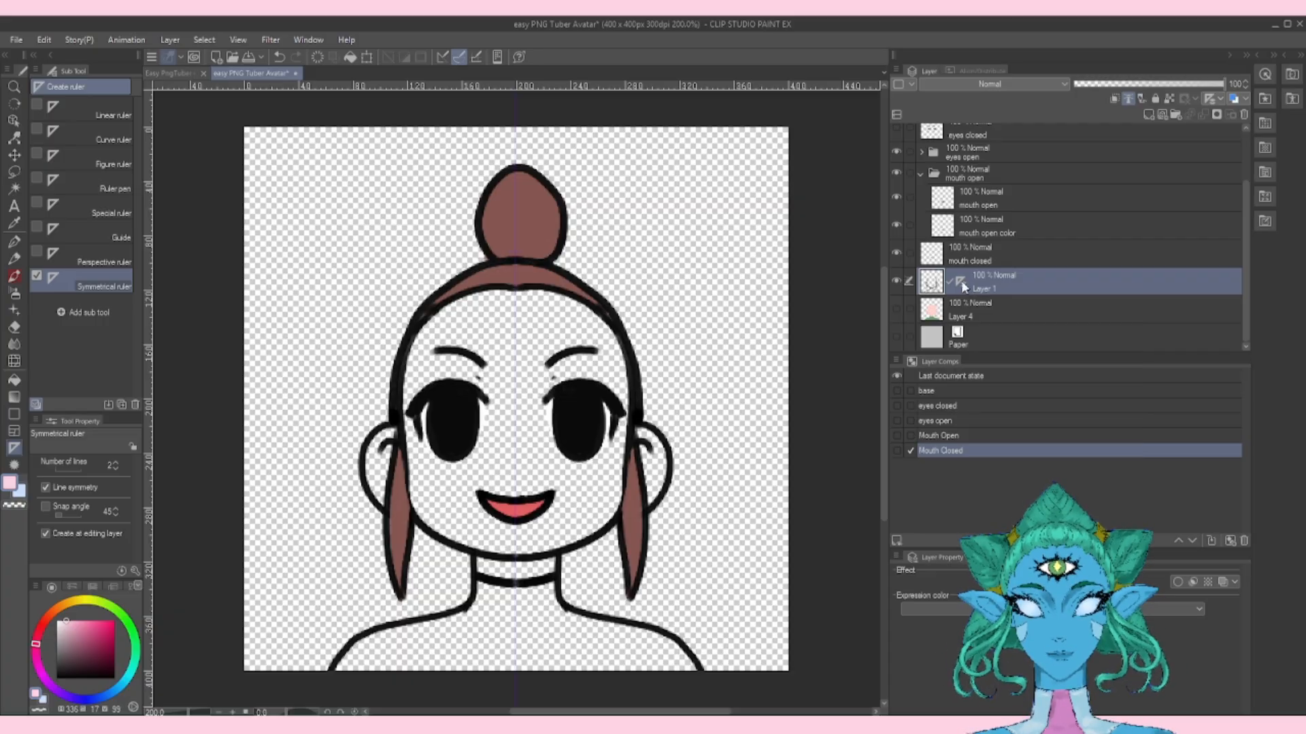
- Move the symmetrical ruler to the mouth closed layer and back to Layer 1, shown in all layers
drag(961, 280, 961, 253)
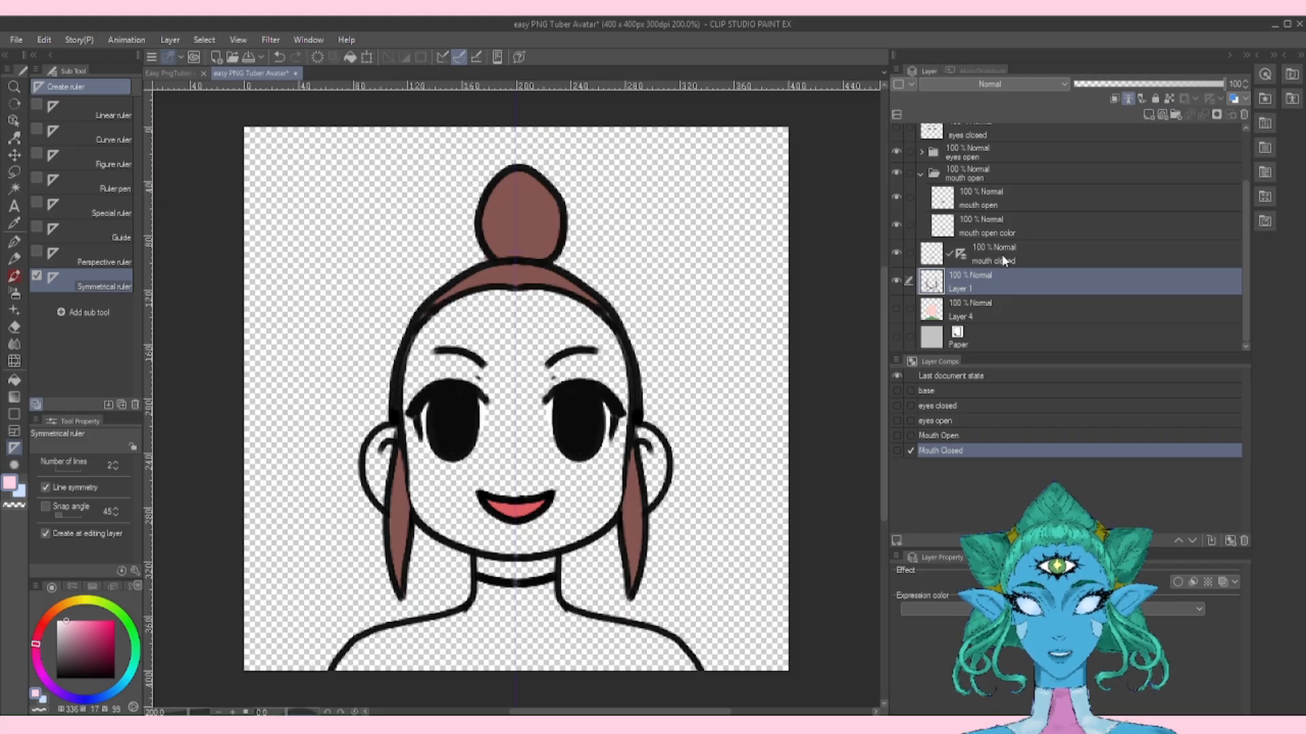
drag(961, 256, 961, 279)
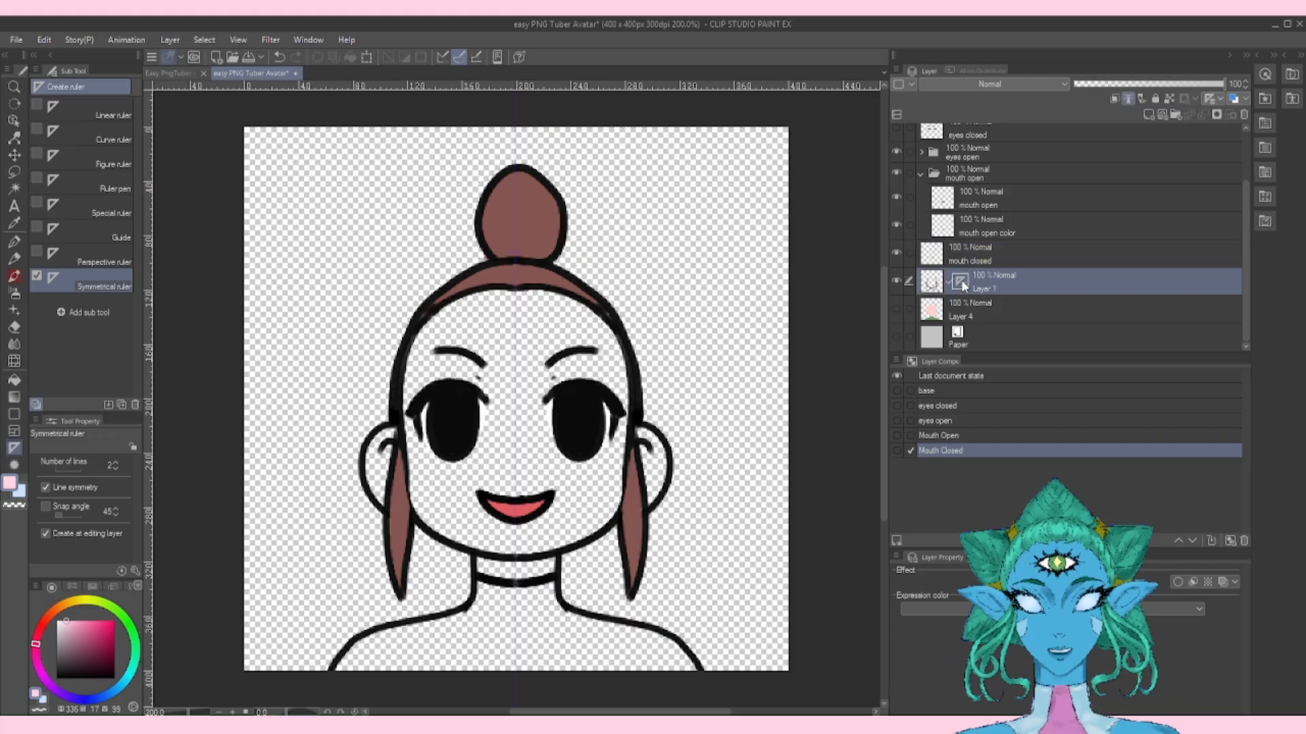
right_click(961, 279)
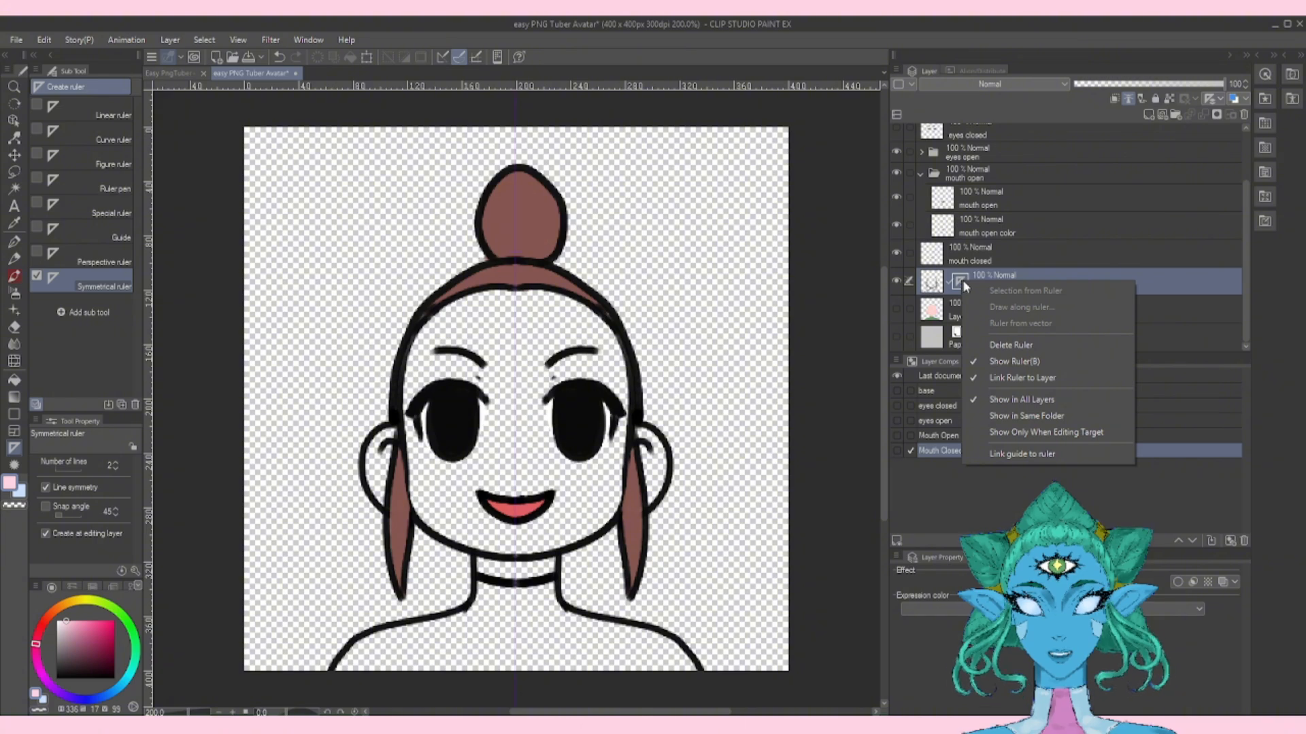
click(1059, 399)
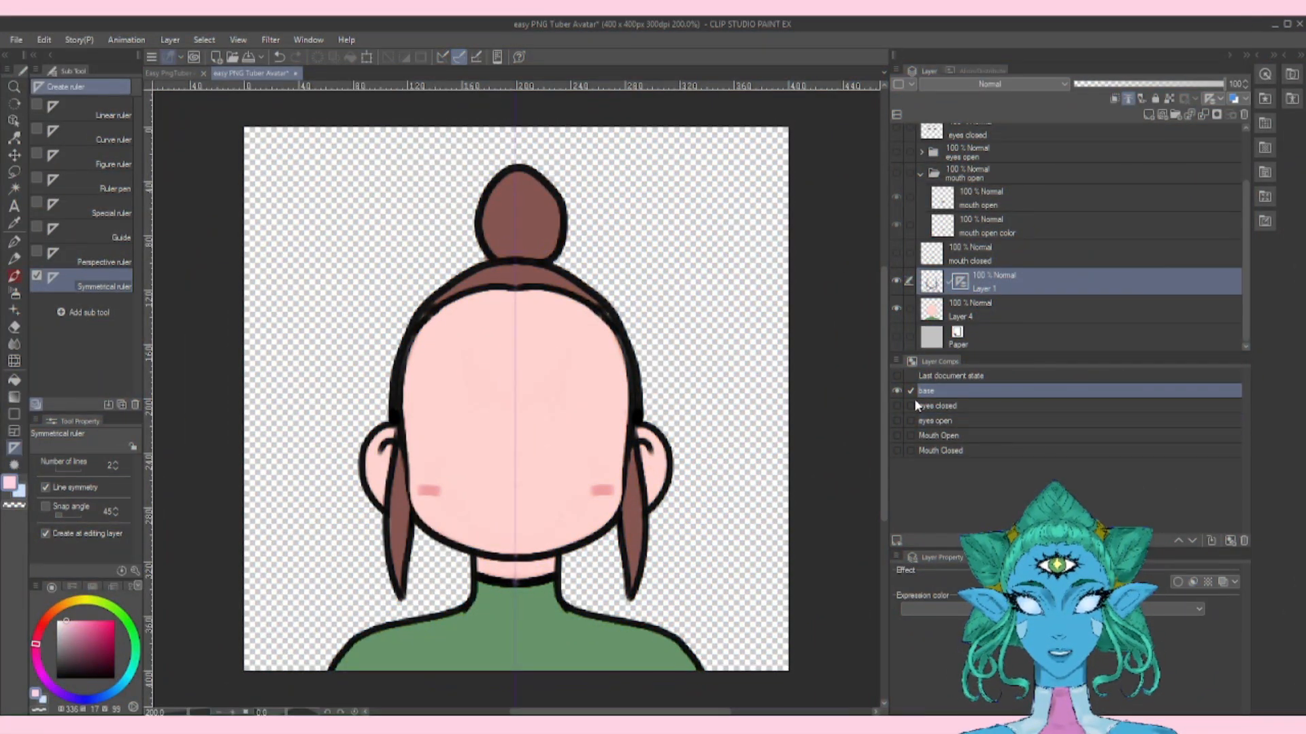
- Preview the base, eyes closed, eyes open, Mouth Closed and Mouth Open layer comps one by one
click(946, 393)
click(933, 406)
click(895, 406)
click(893, 421)
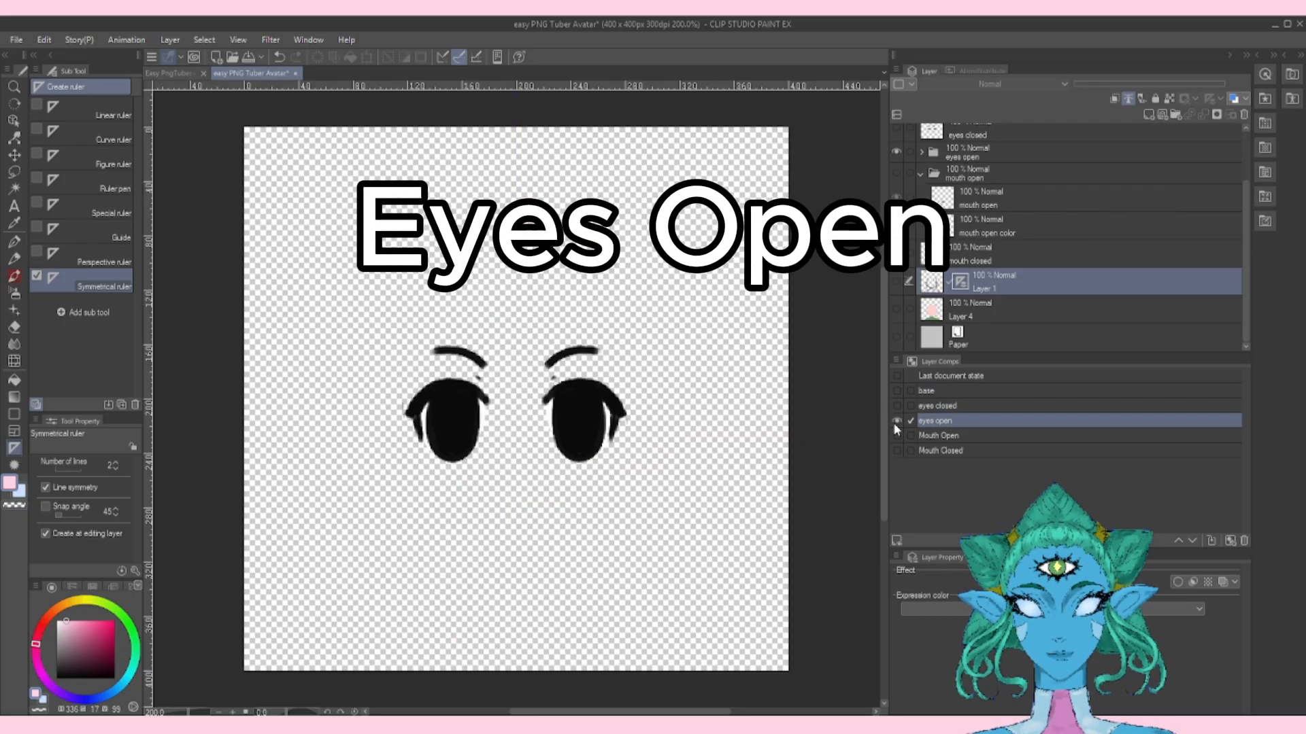
click(898, 450)
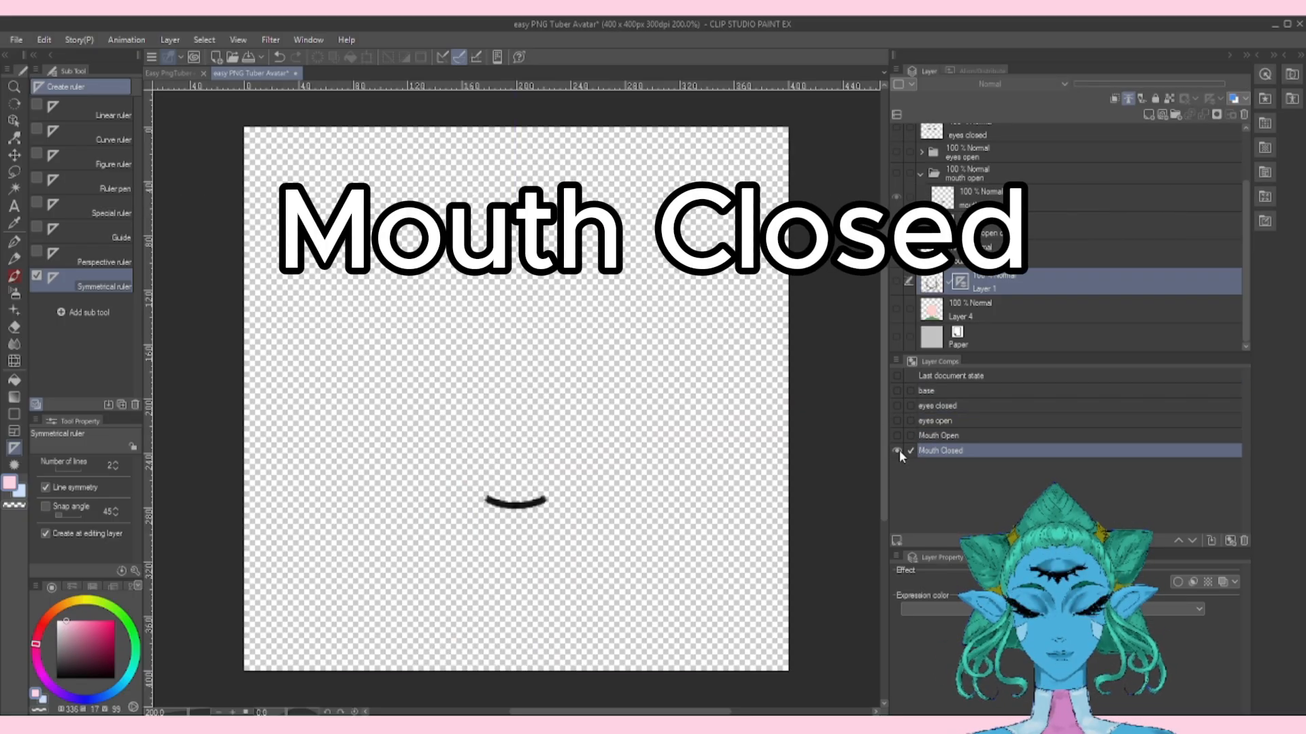
click(897, 435)
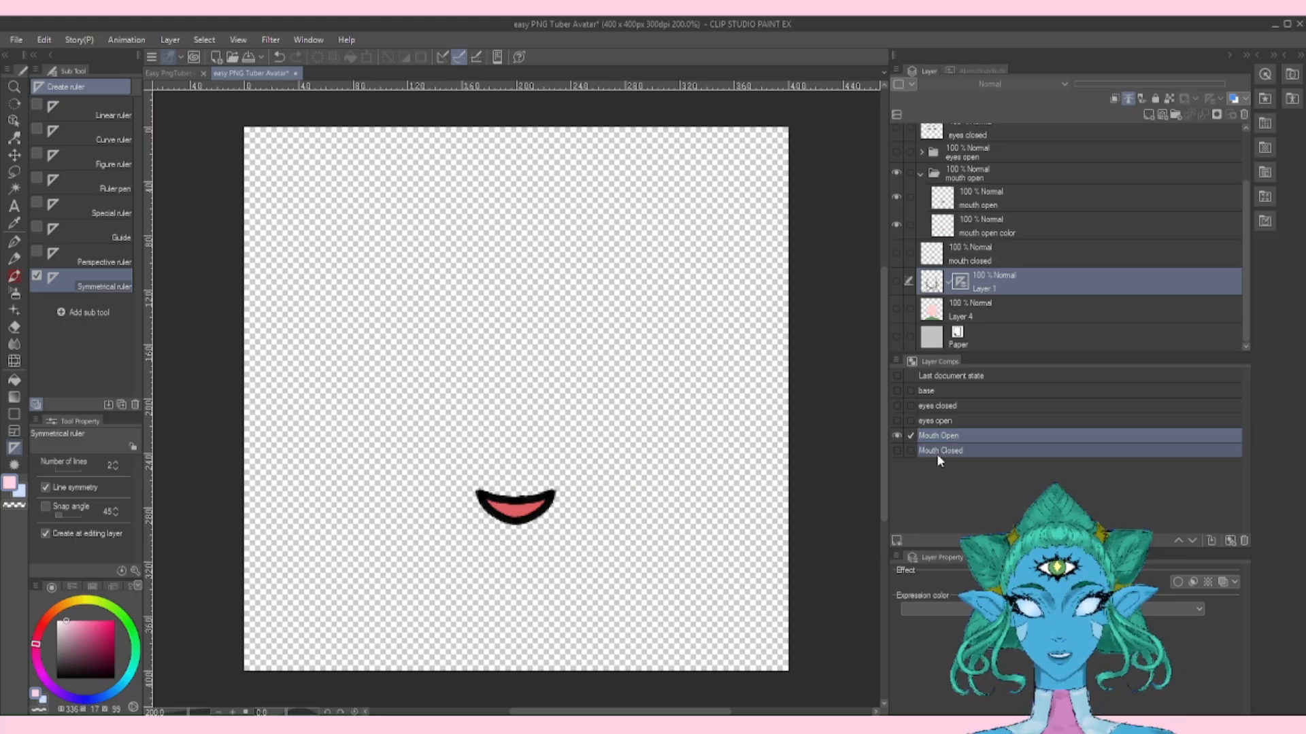
click(896, 451)
click(897, 436)
click(898, 421)
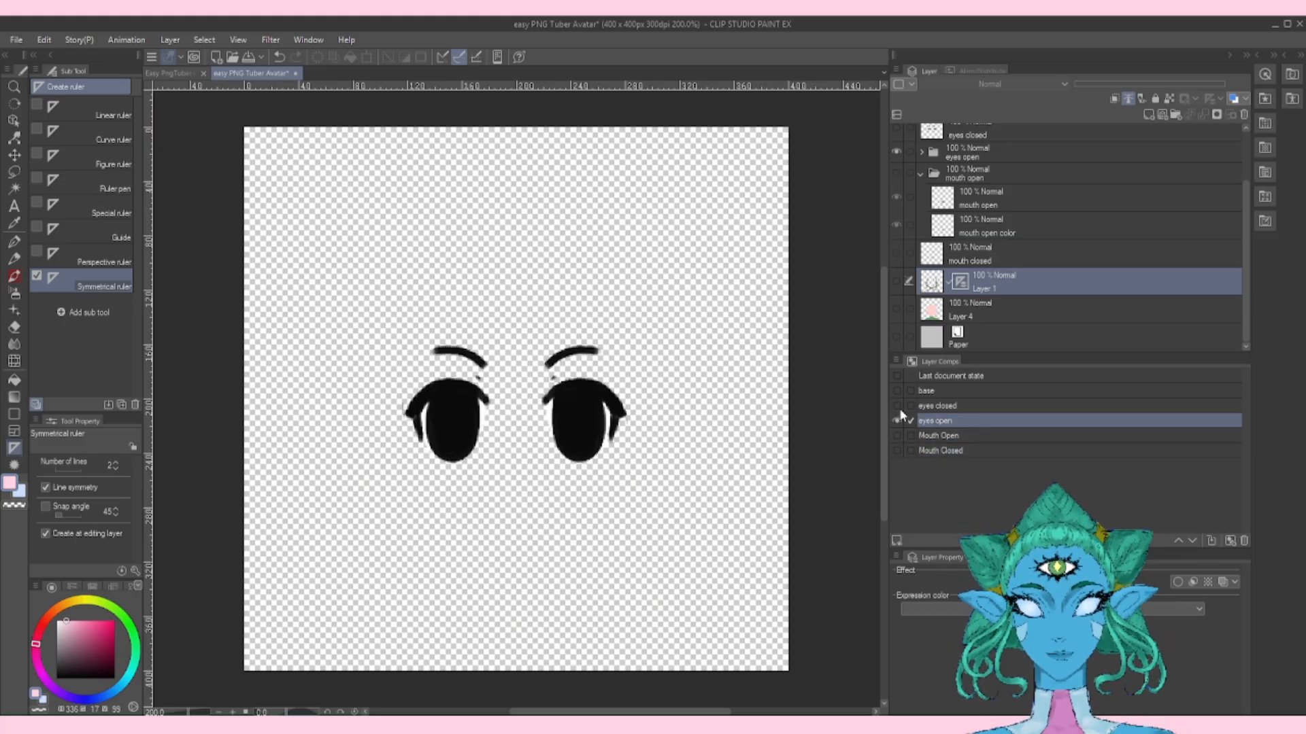
click(899, 406)
click(898, 392)
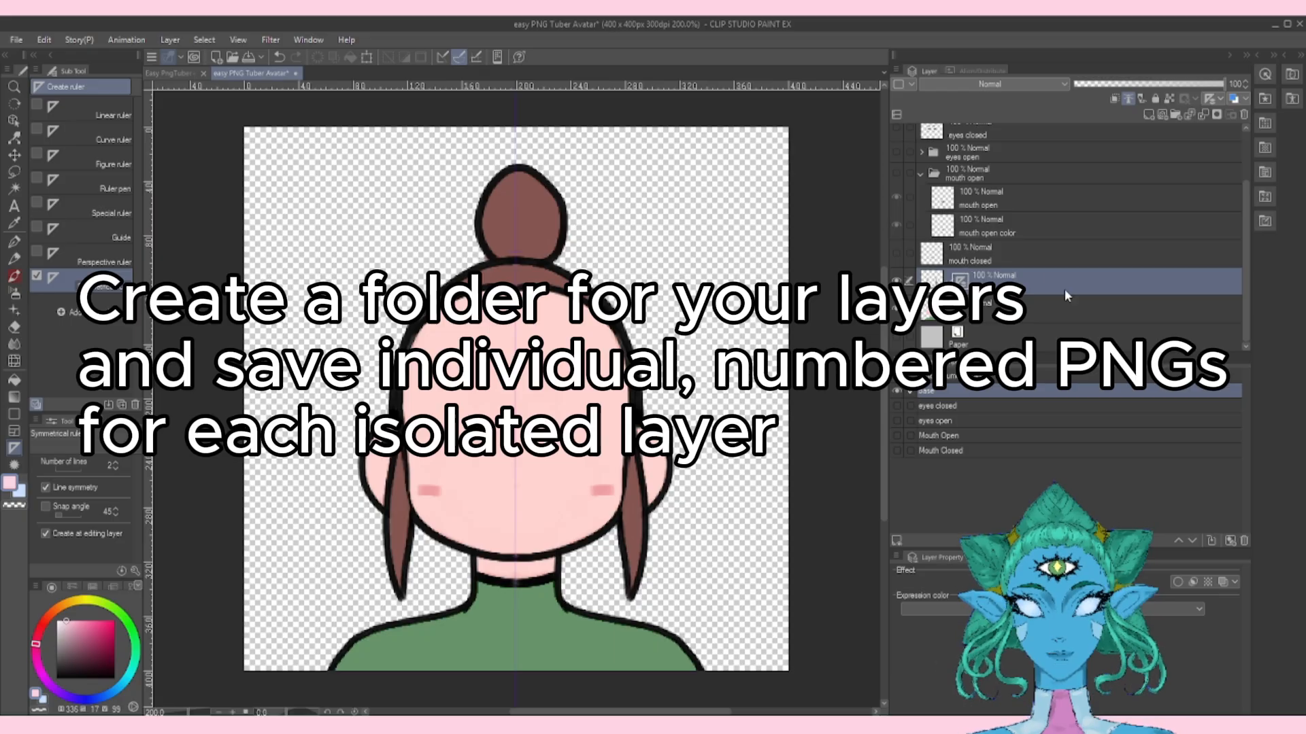
- Toggle Layer 3's visibility off and on, and go through the layer comps again, finishing on base
scroll(1063, 288, up, 2)
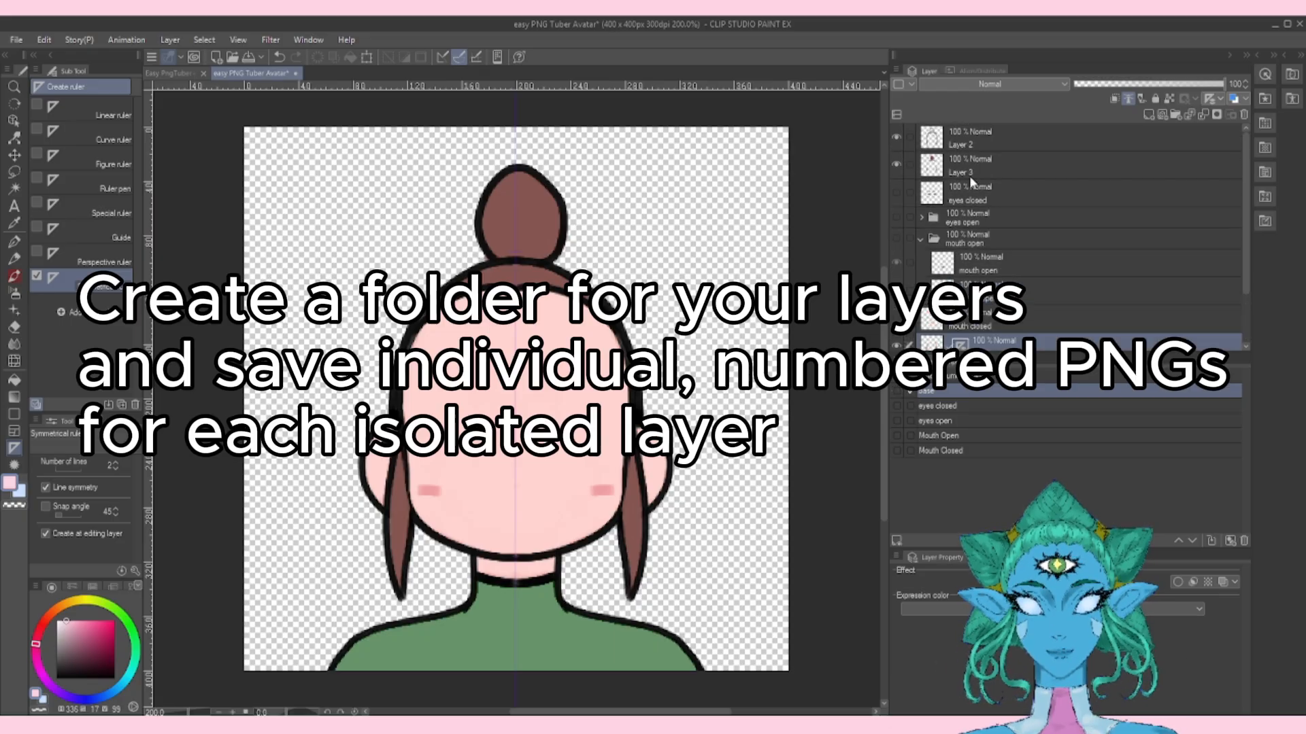
click(895, 168)
click(895, 168)
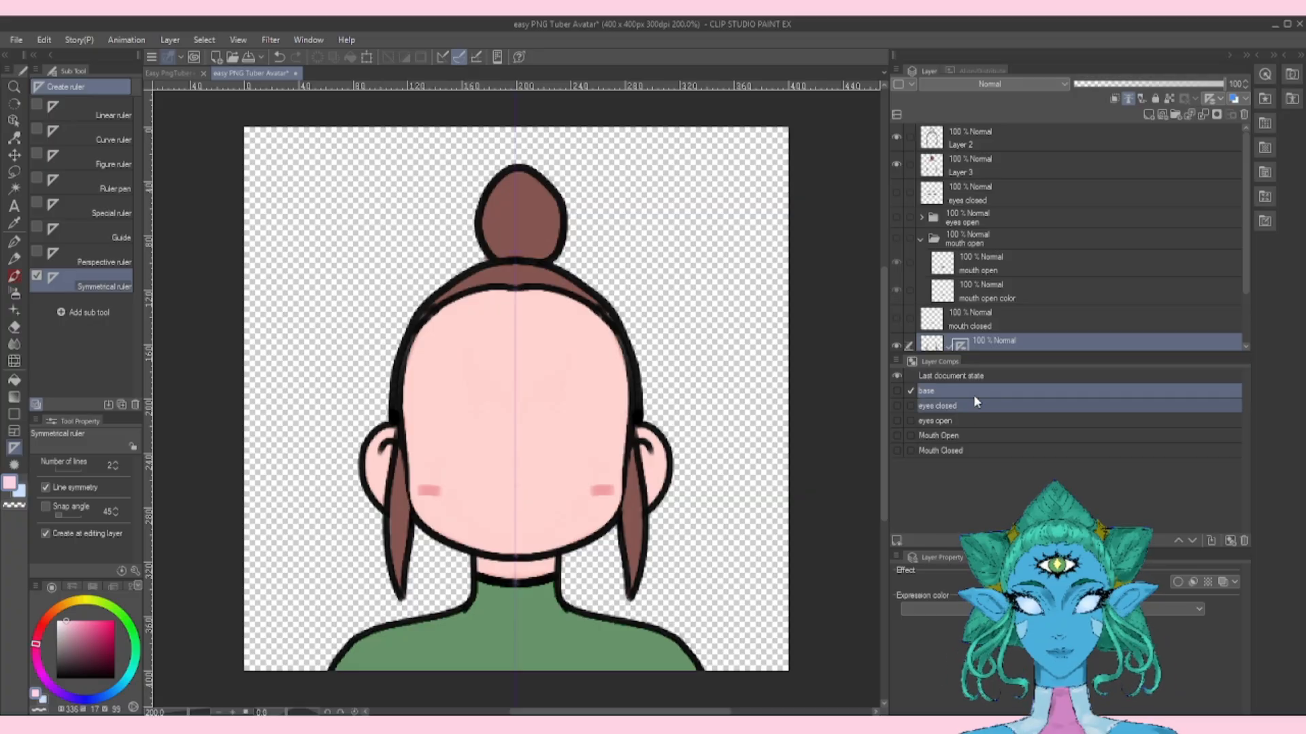
click(910, 406)
click(894, 421)
click(894, 450)
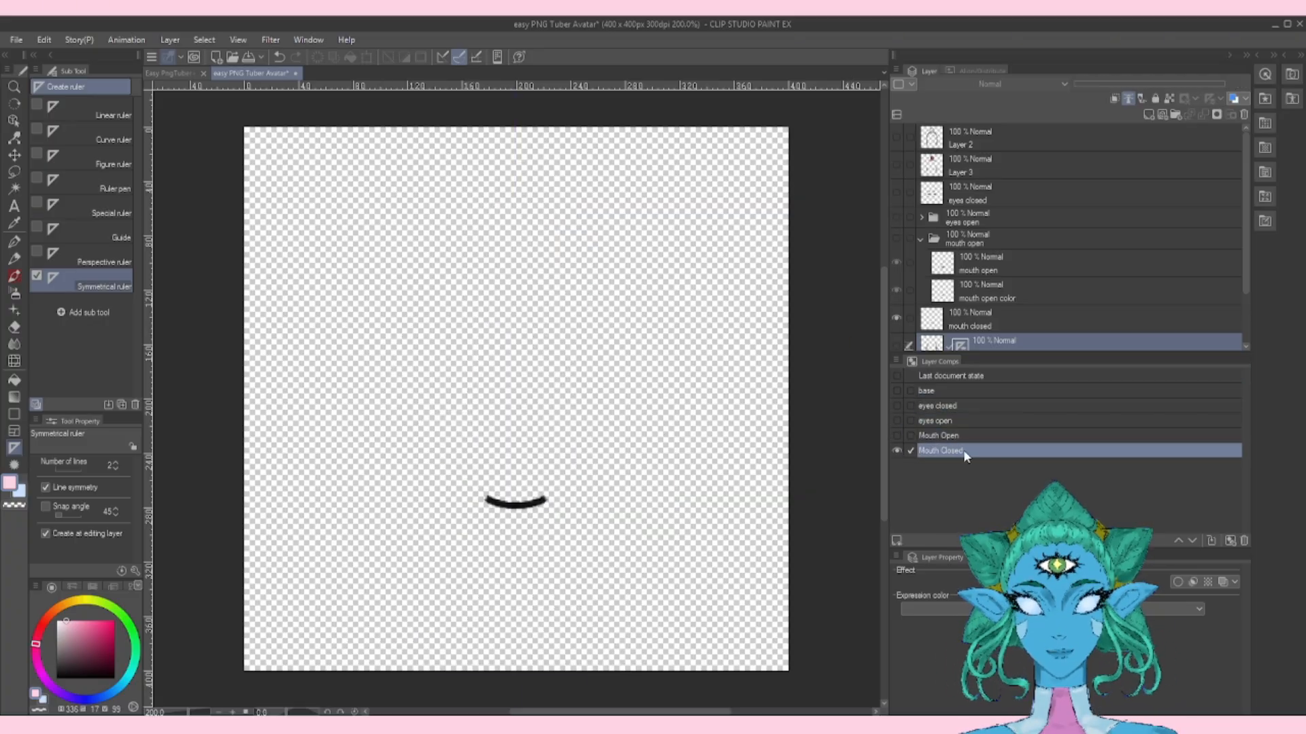
click(910, 391)
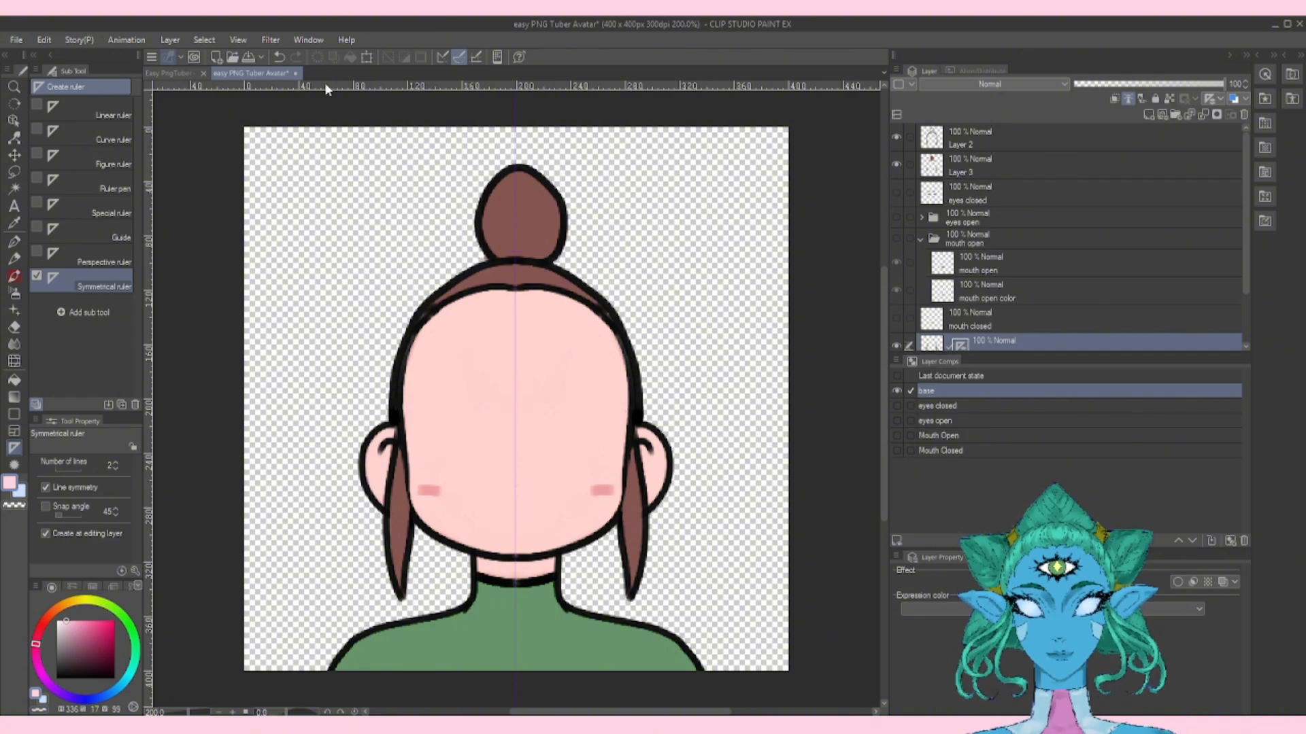
- Record the current visibility of the avatar's base layers as a new layer comp
click(306, 40)
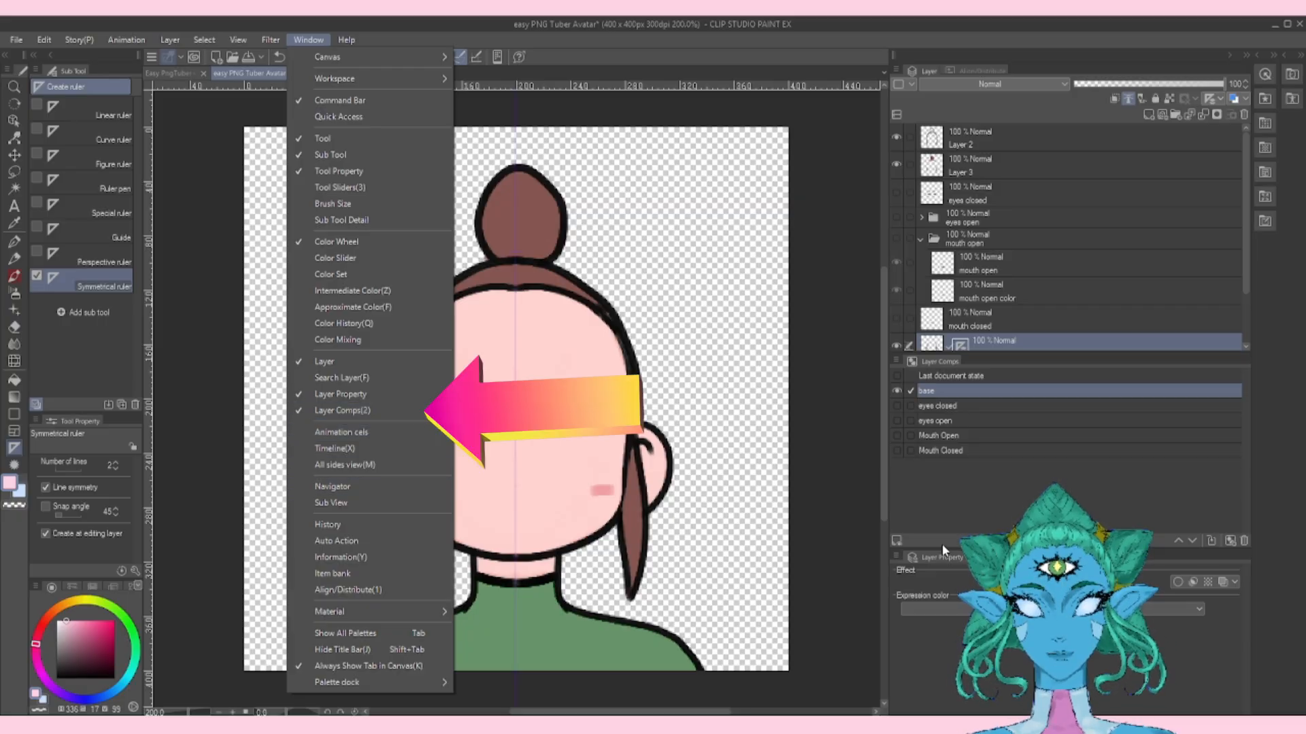
click(1228, 548)
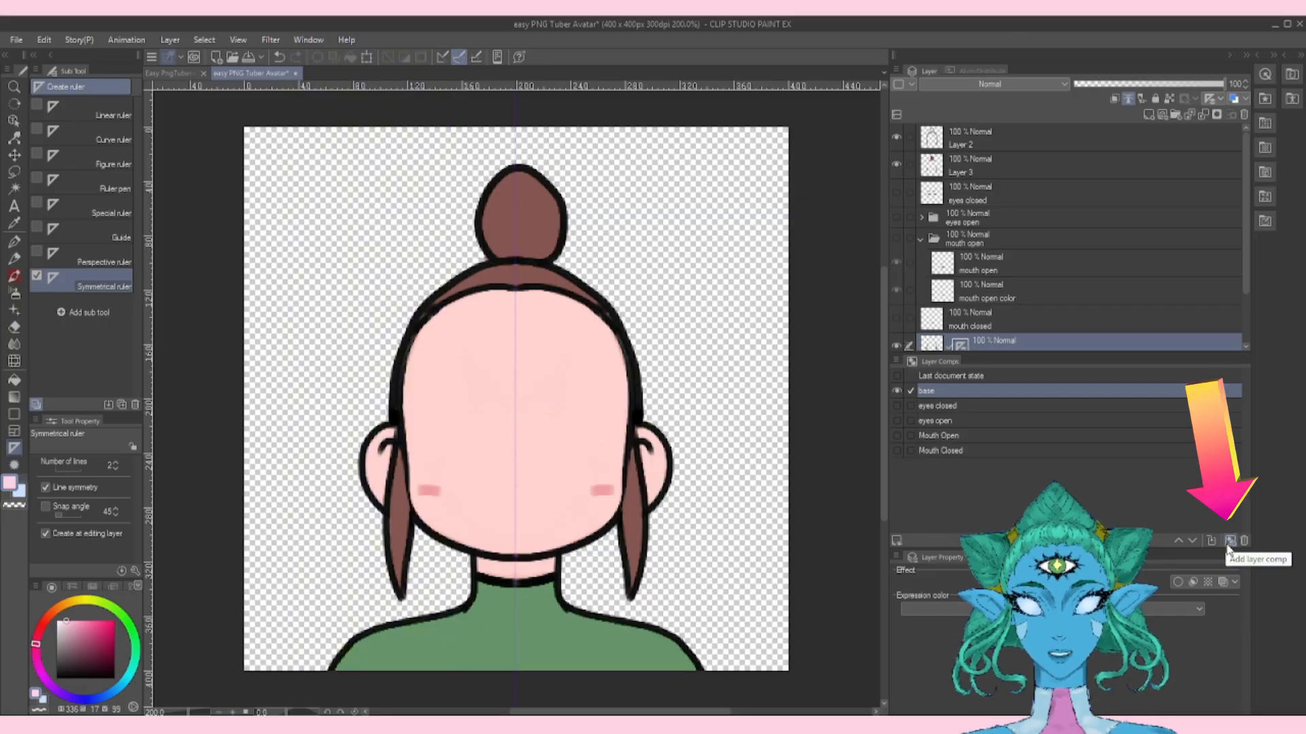
scroll(919, 138, down, 2)
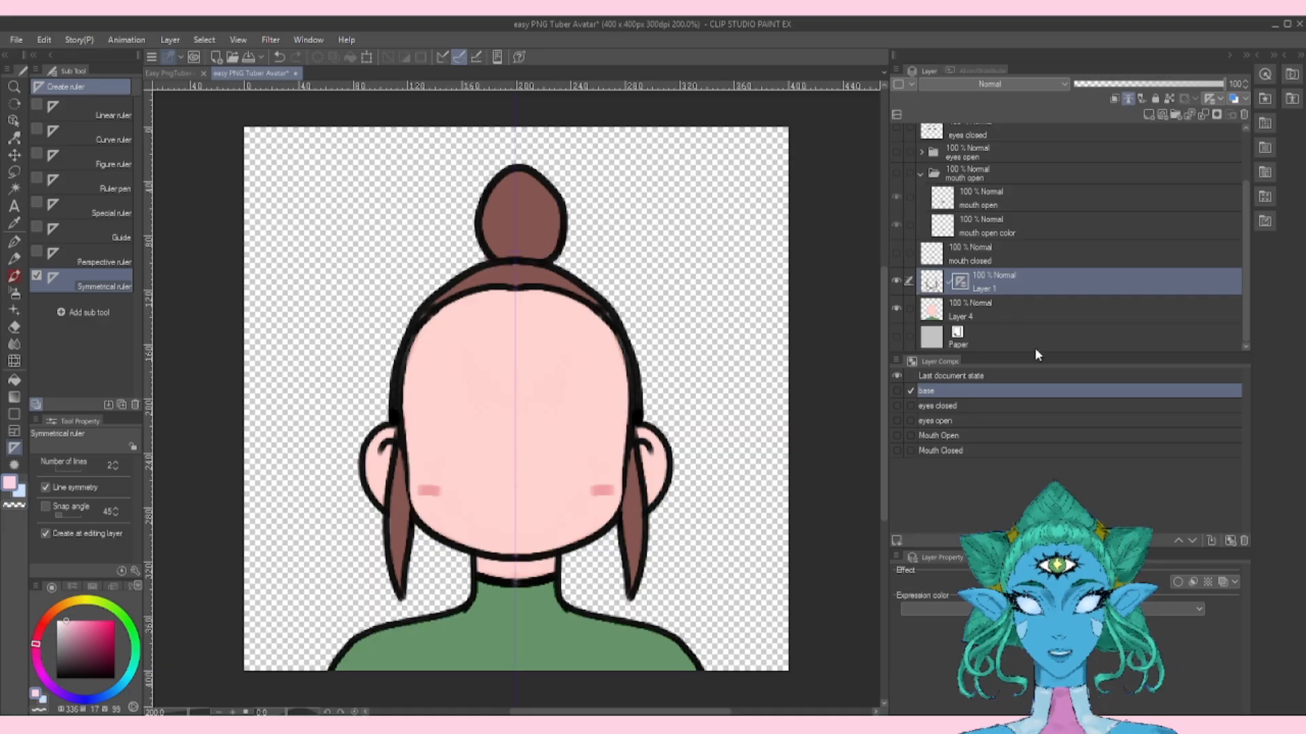
scroll(980, 271, up, 2)
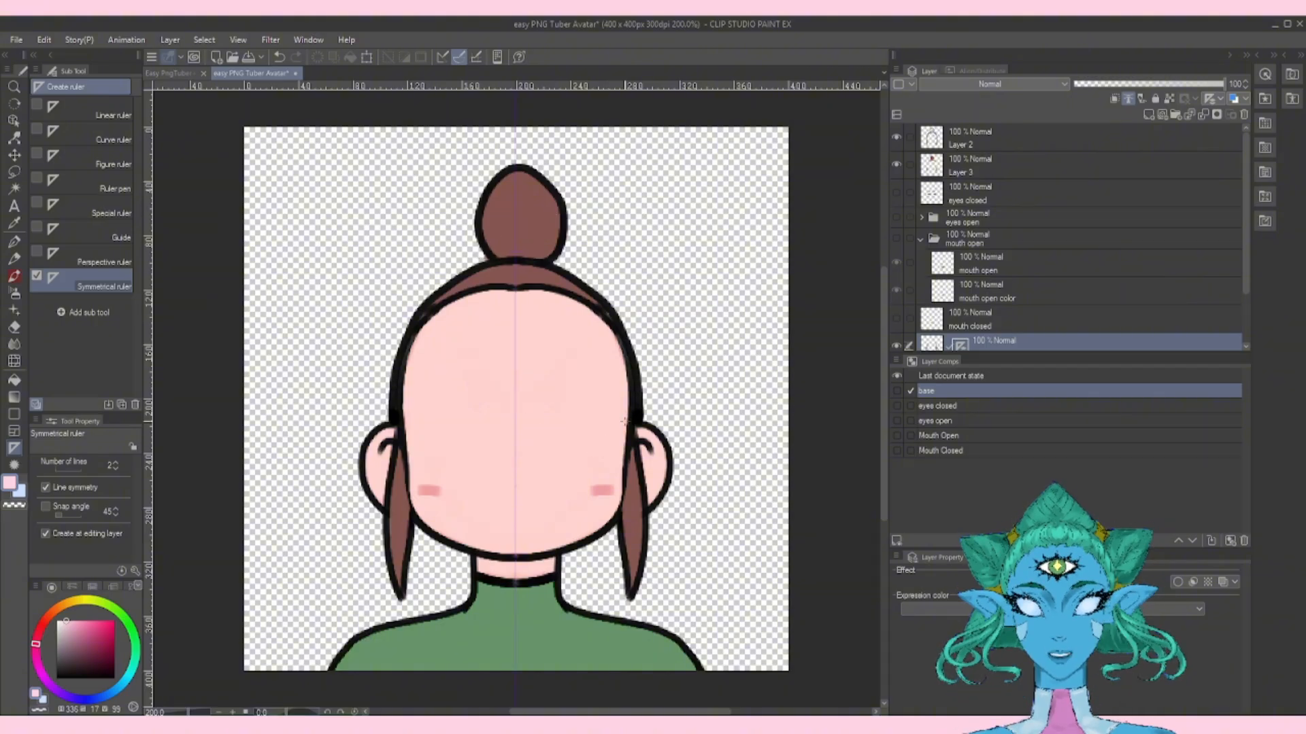
click(1231, 542)
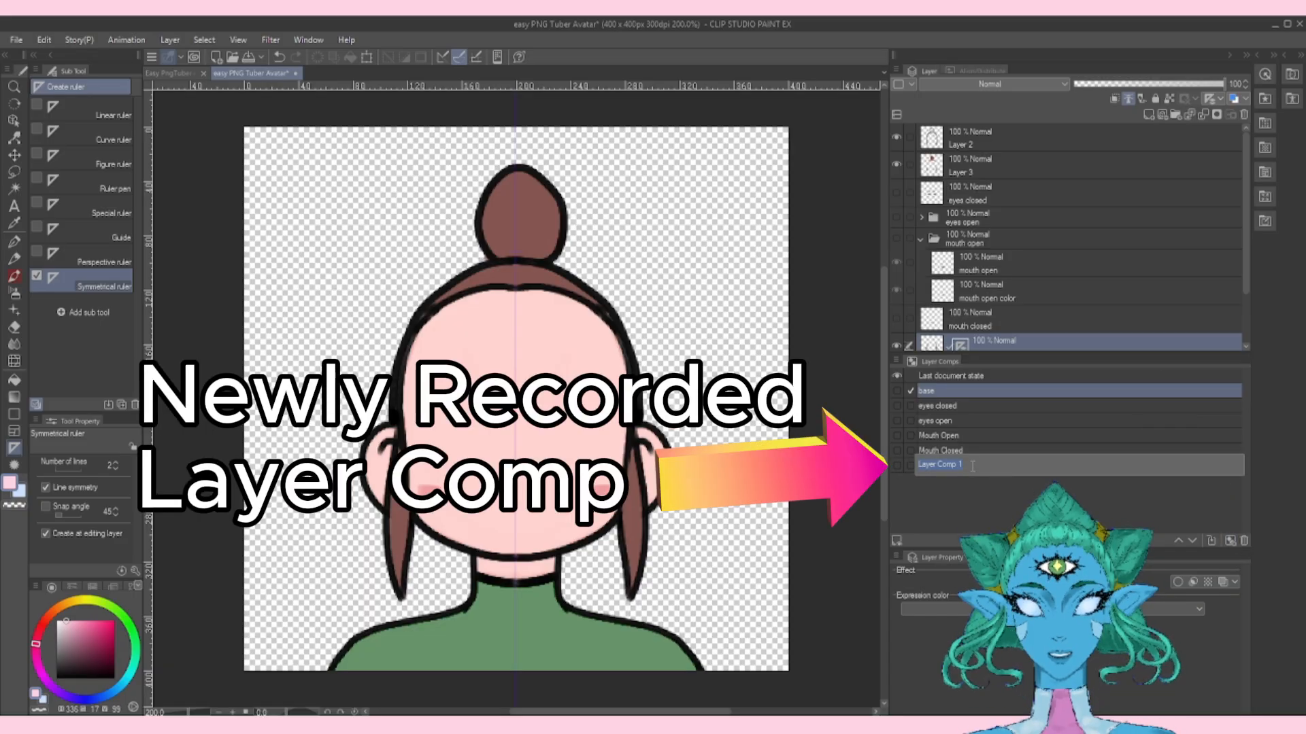
click(1126, 508)
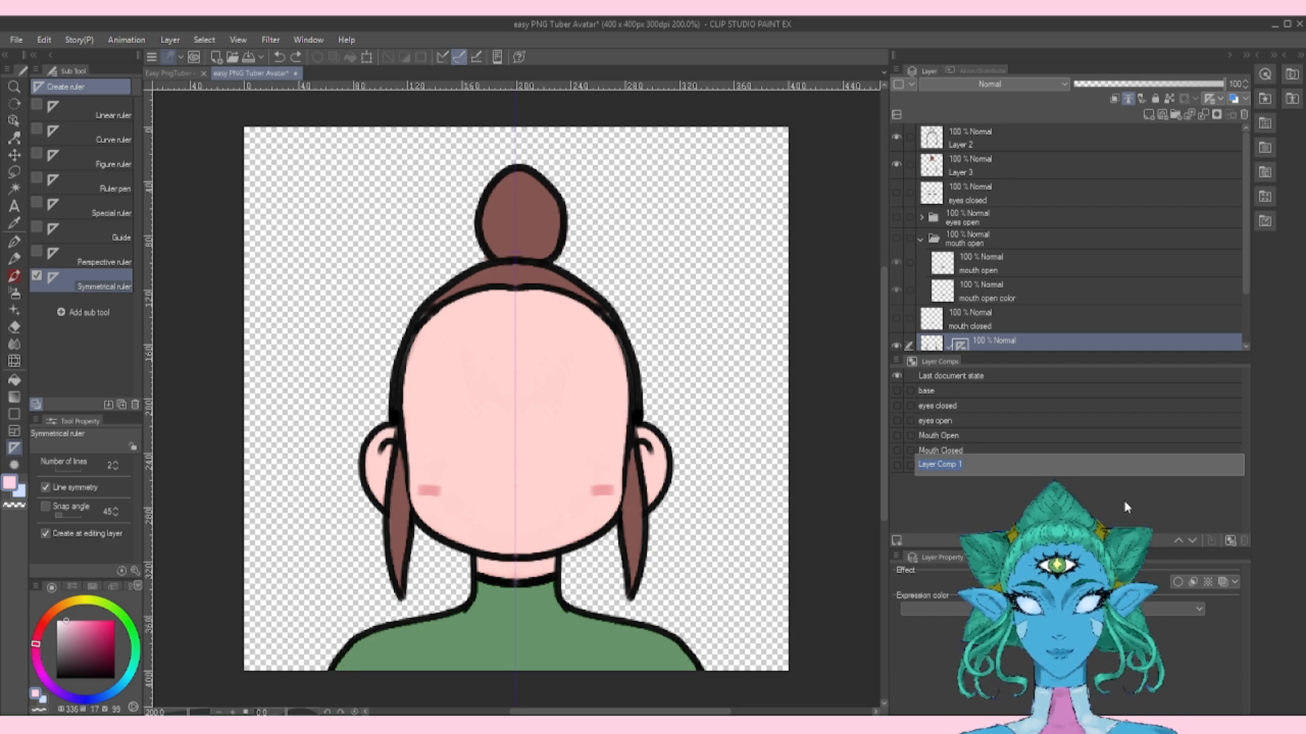
- Name the new layer comp "base" in place of the old one and move it to the head of the comp list
text(base)
key(Return)
click(961, 452)
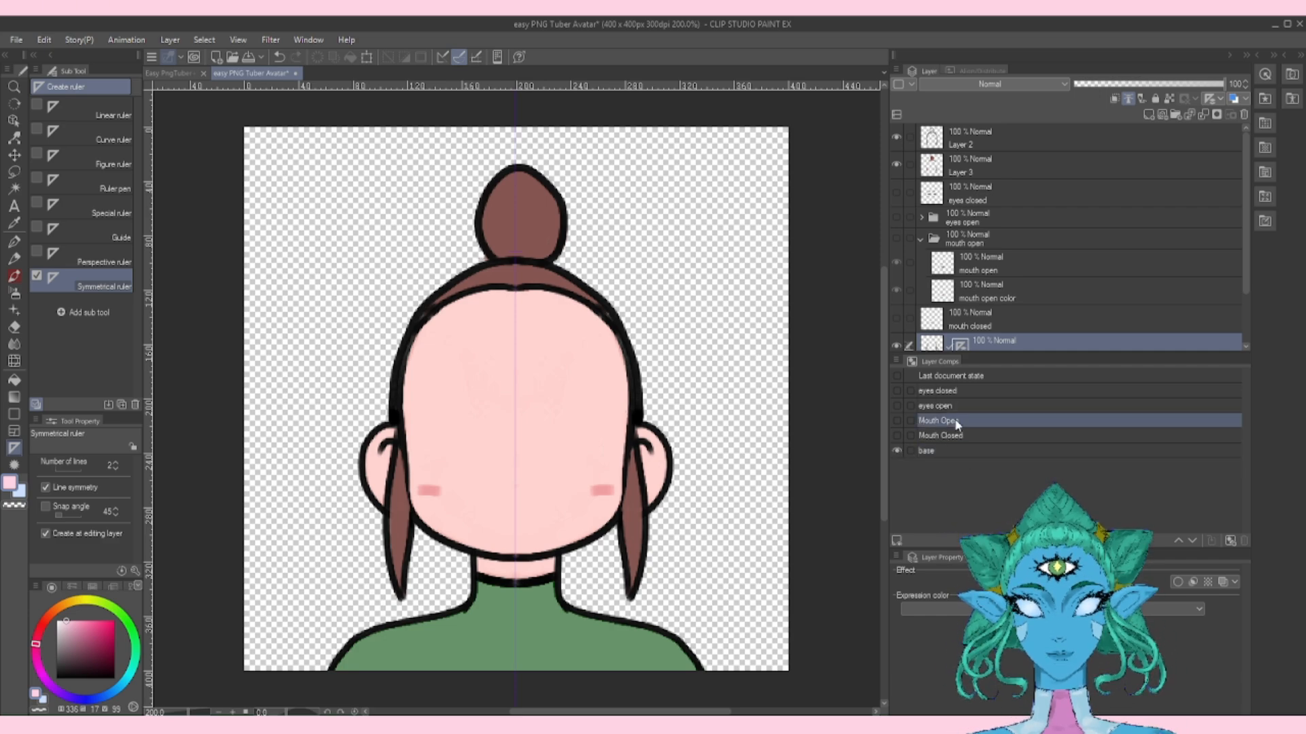
drag(950, 452, 970, 389)
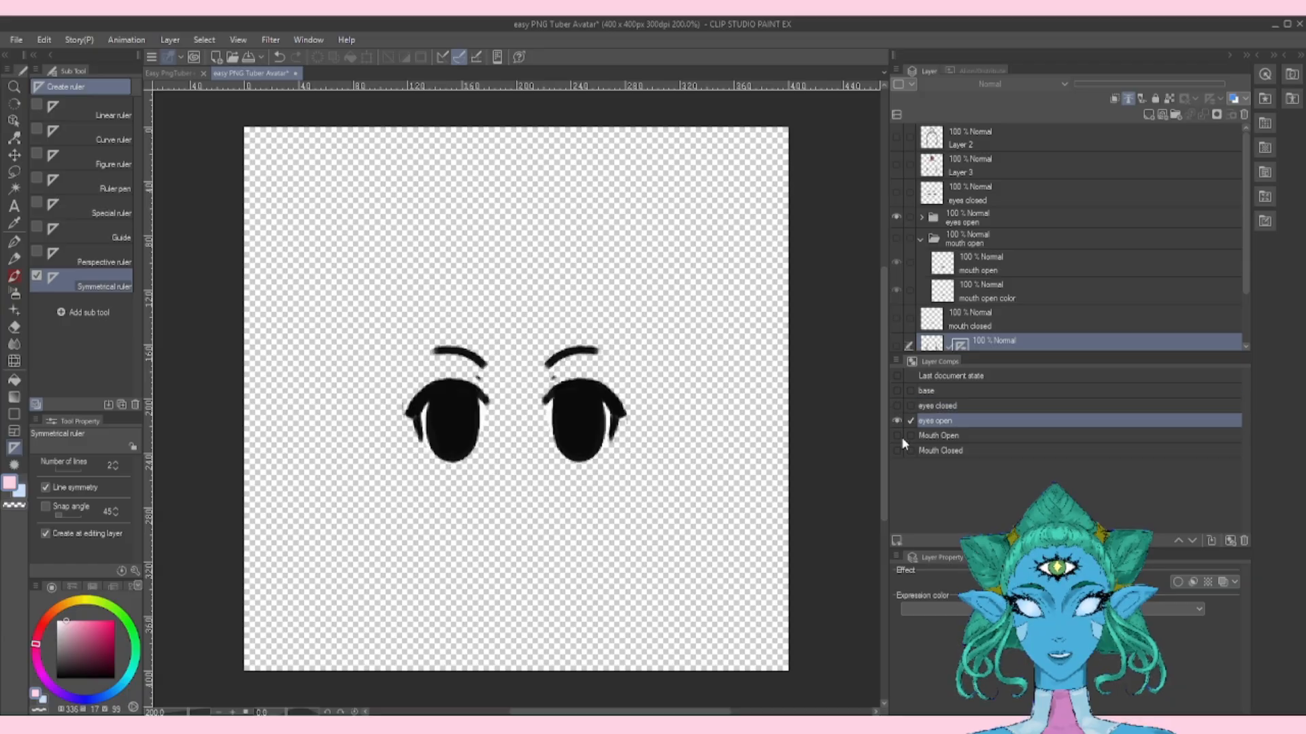
- Preview the two mouth layer comps, then export all layer comps as PNG files with the prefix "easy PNG Tuber Avatar" and comp name plus number
click(900, 436)
click(899, 450)
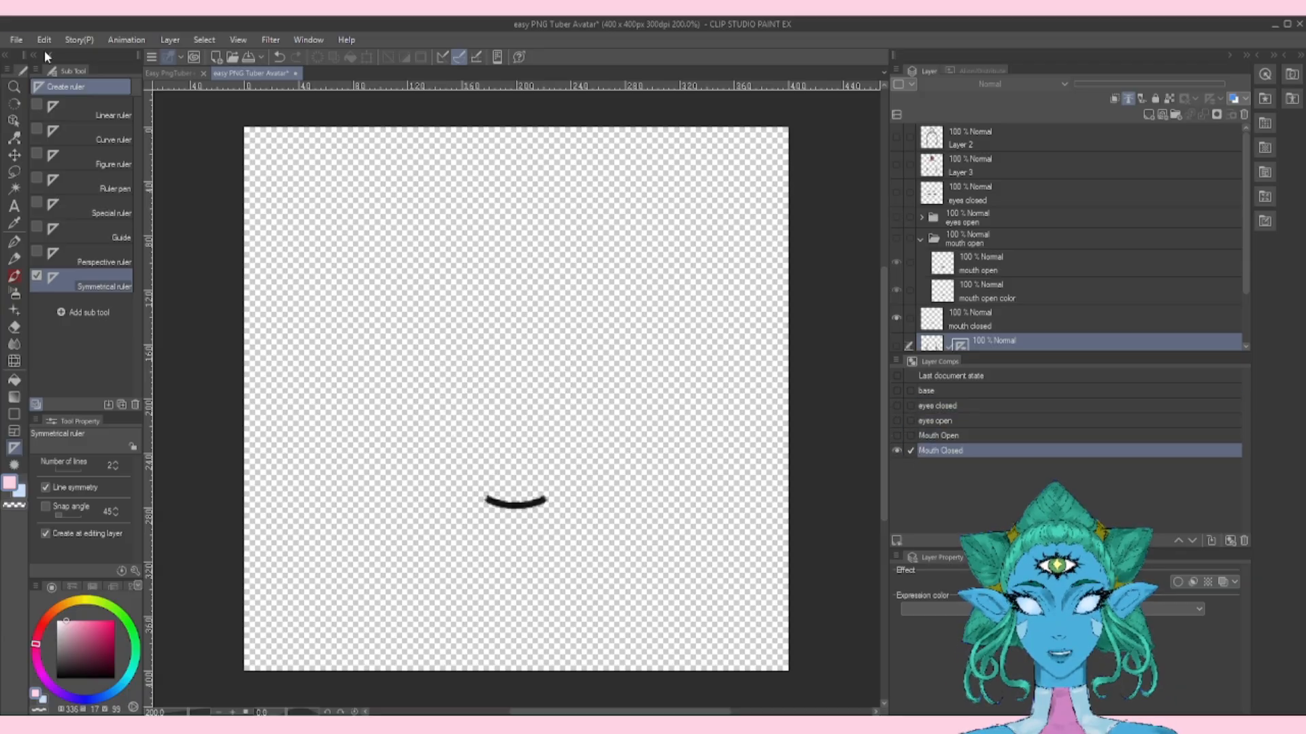
click(17, 41)
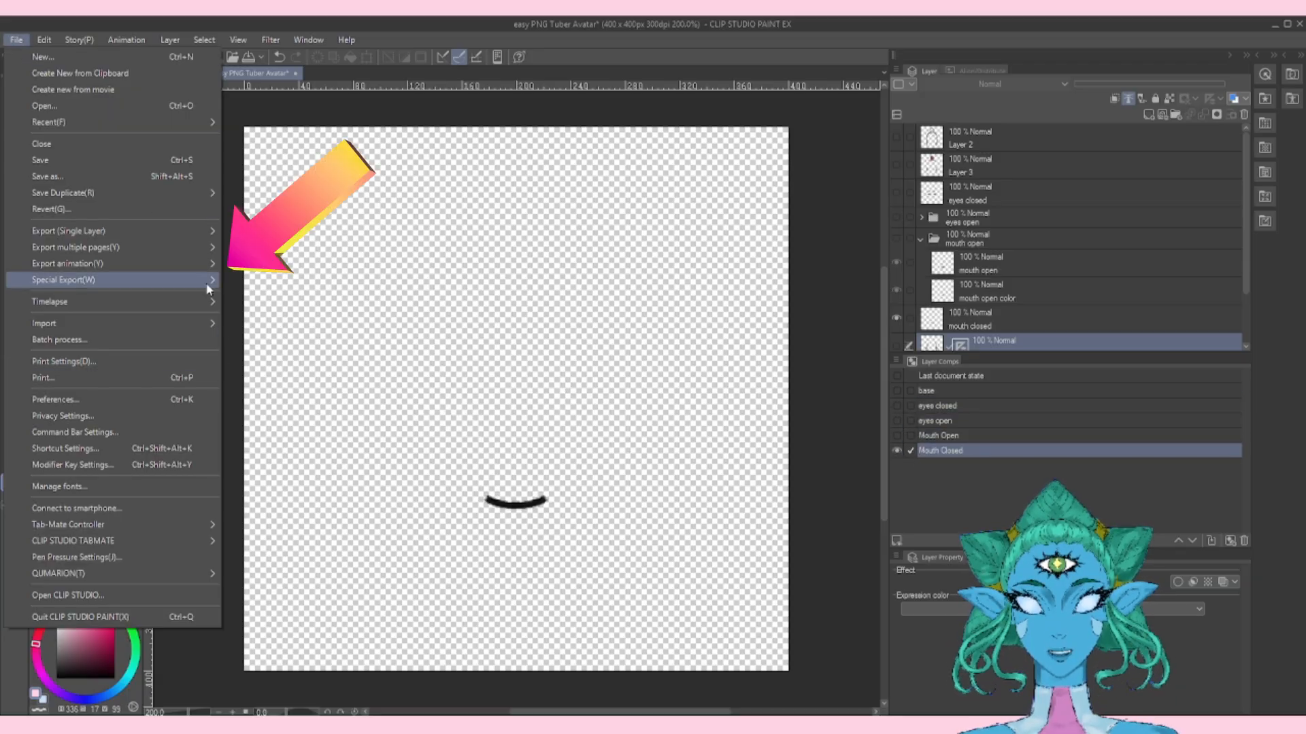
mouse_move(208, 289)
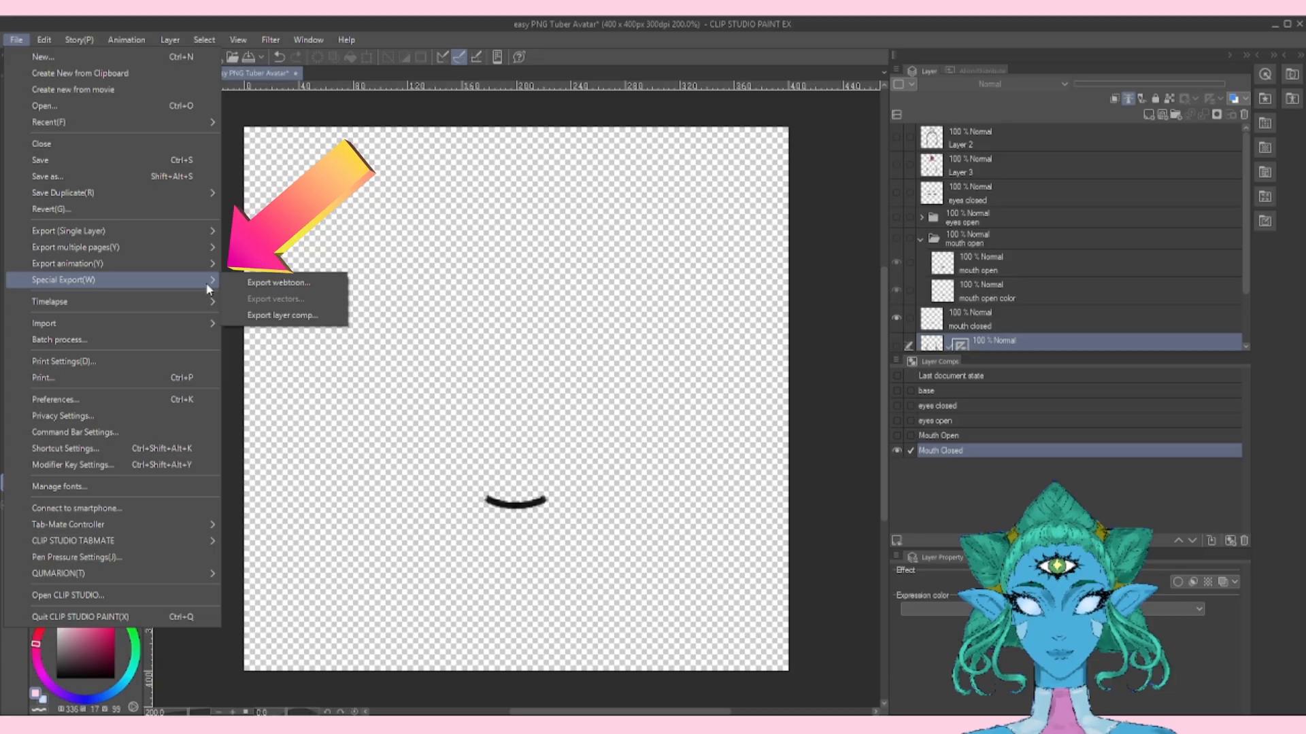
click(286, 317)
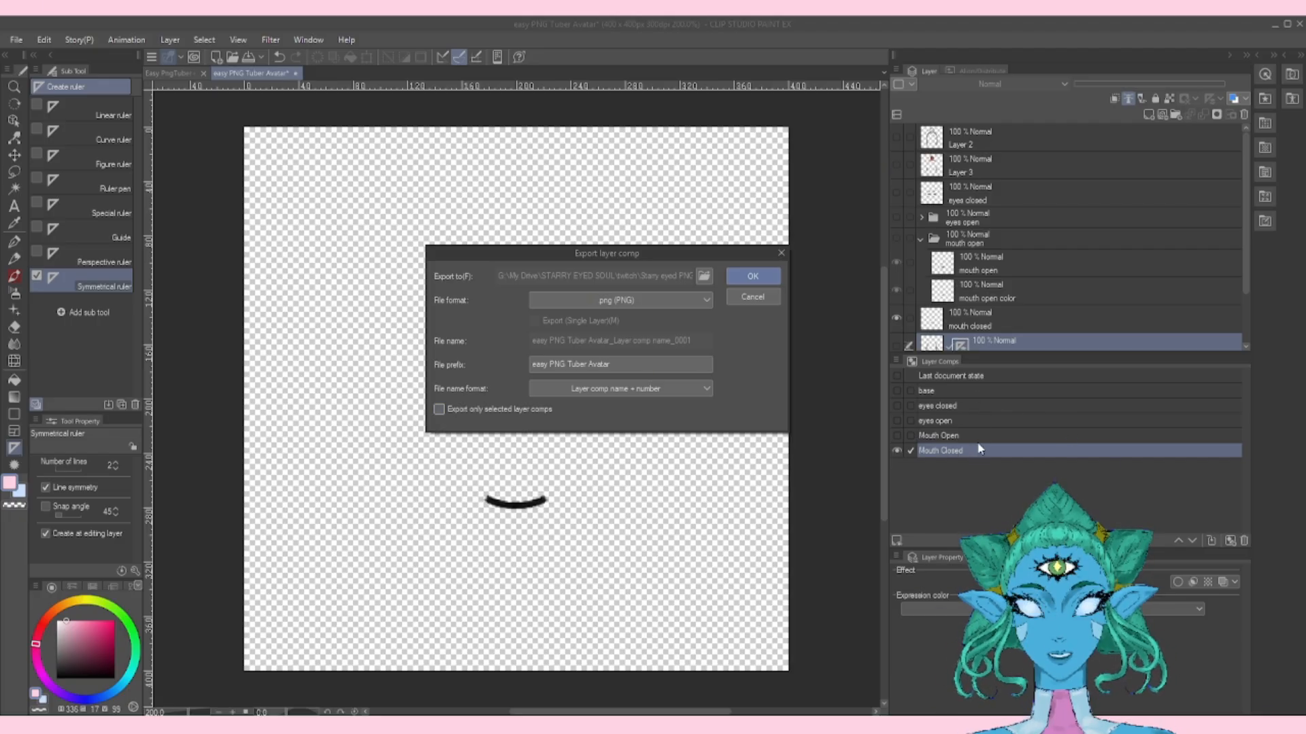
click(752, 276)
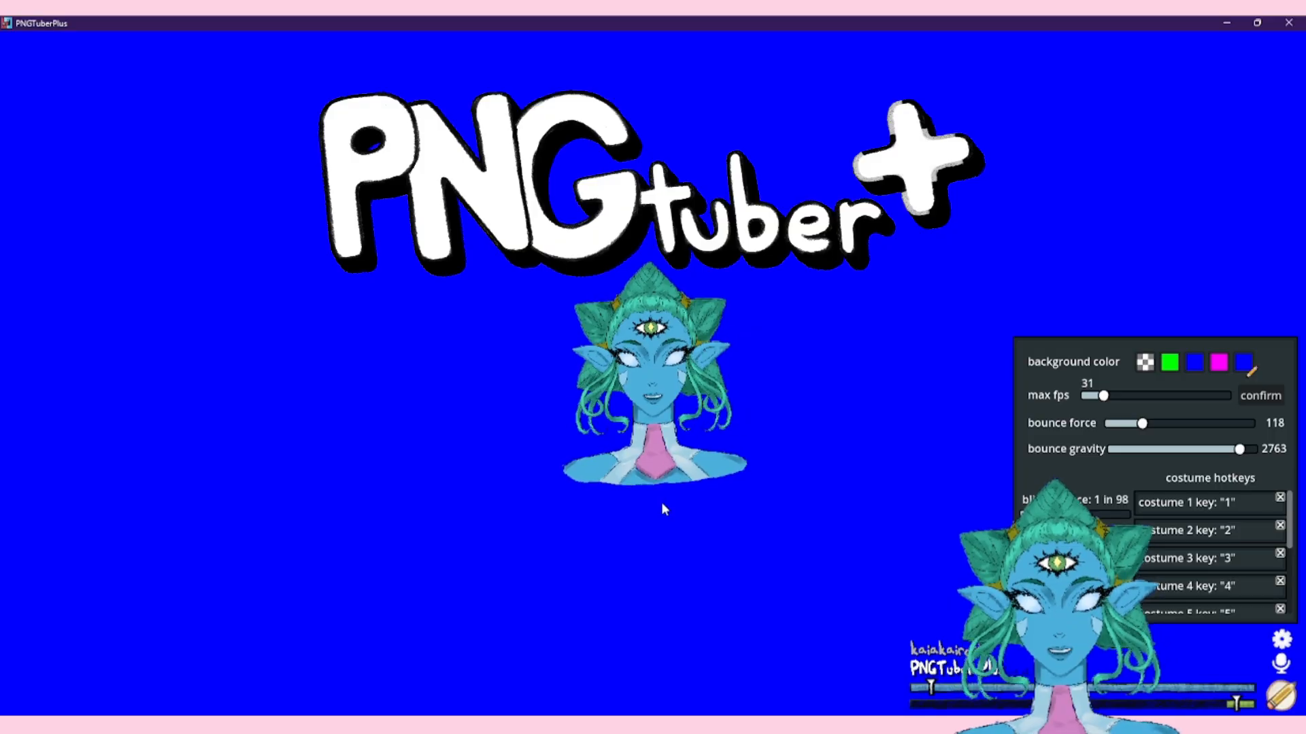
- Switch to PNGTuberPlus, enter editing mode and add easypngtuber_base_0001.png from the Easy PNG Tuber folder as a new sprite
click(1281, 697)
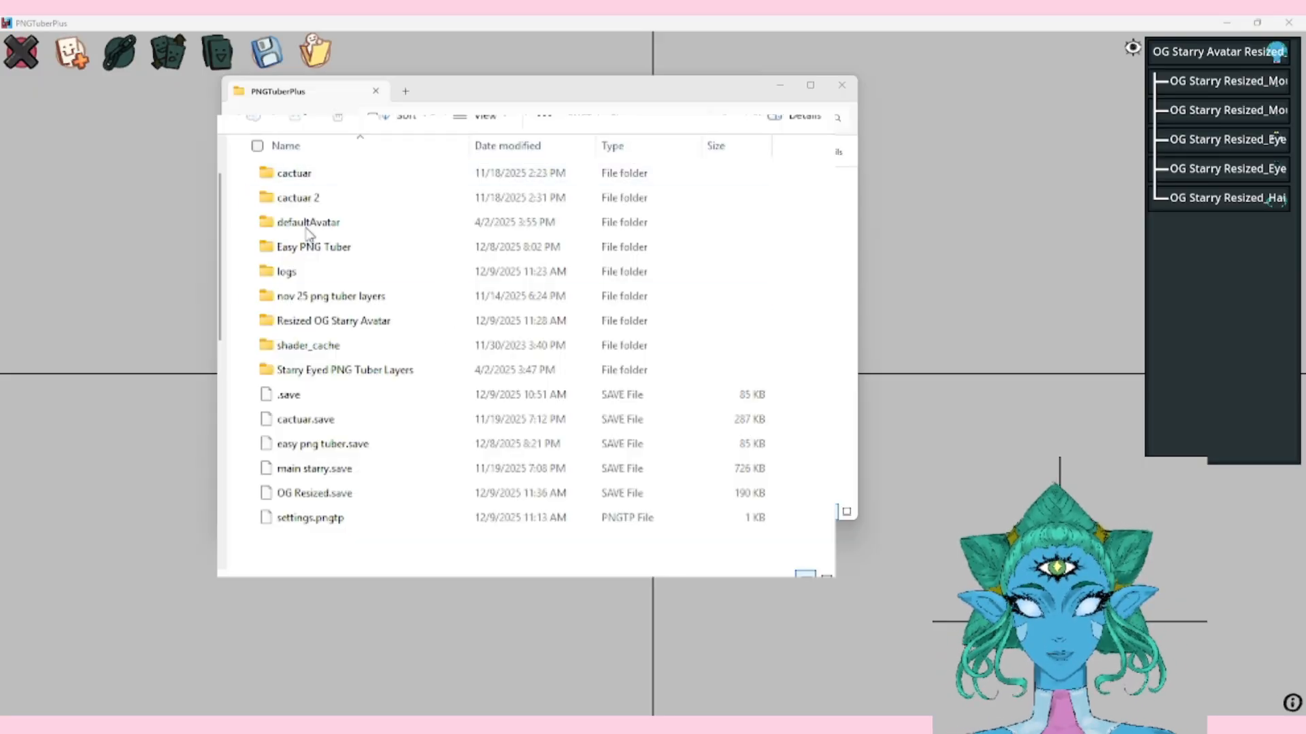
drag(286, 530, 373, 305)
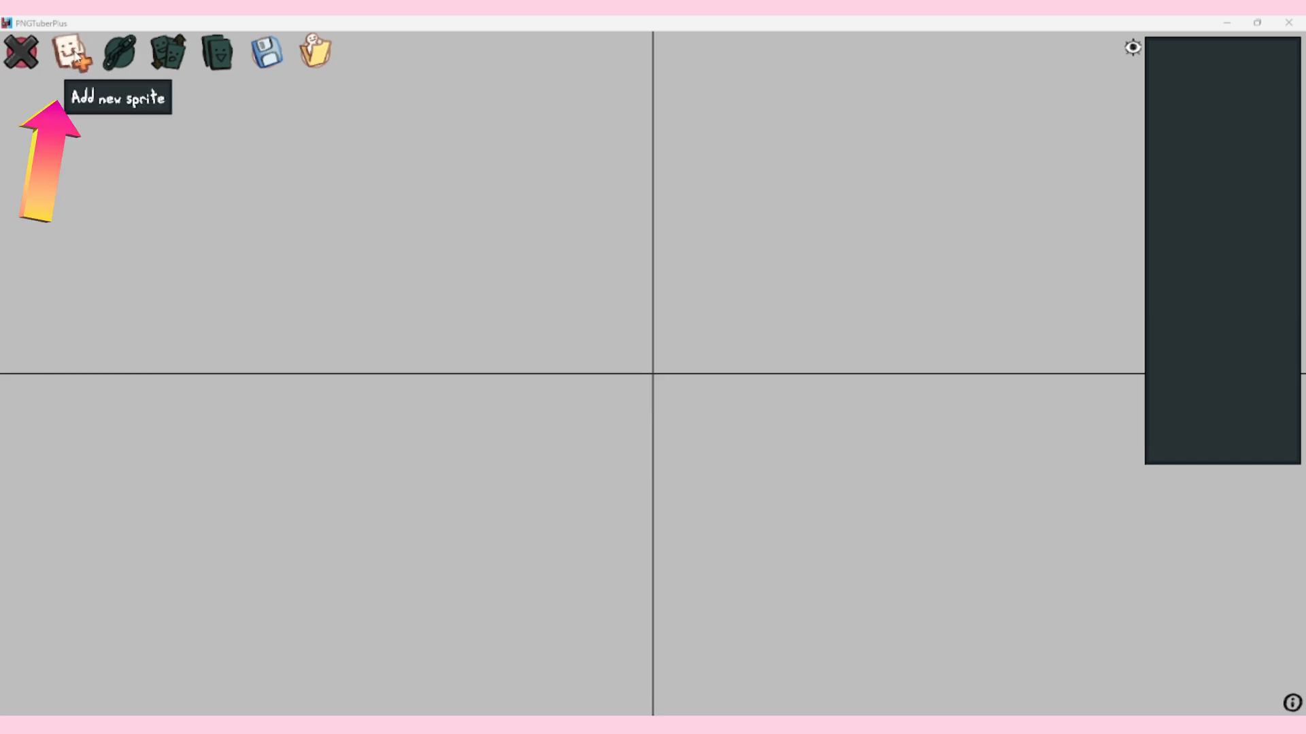
click(73, 56)
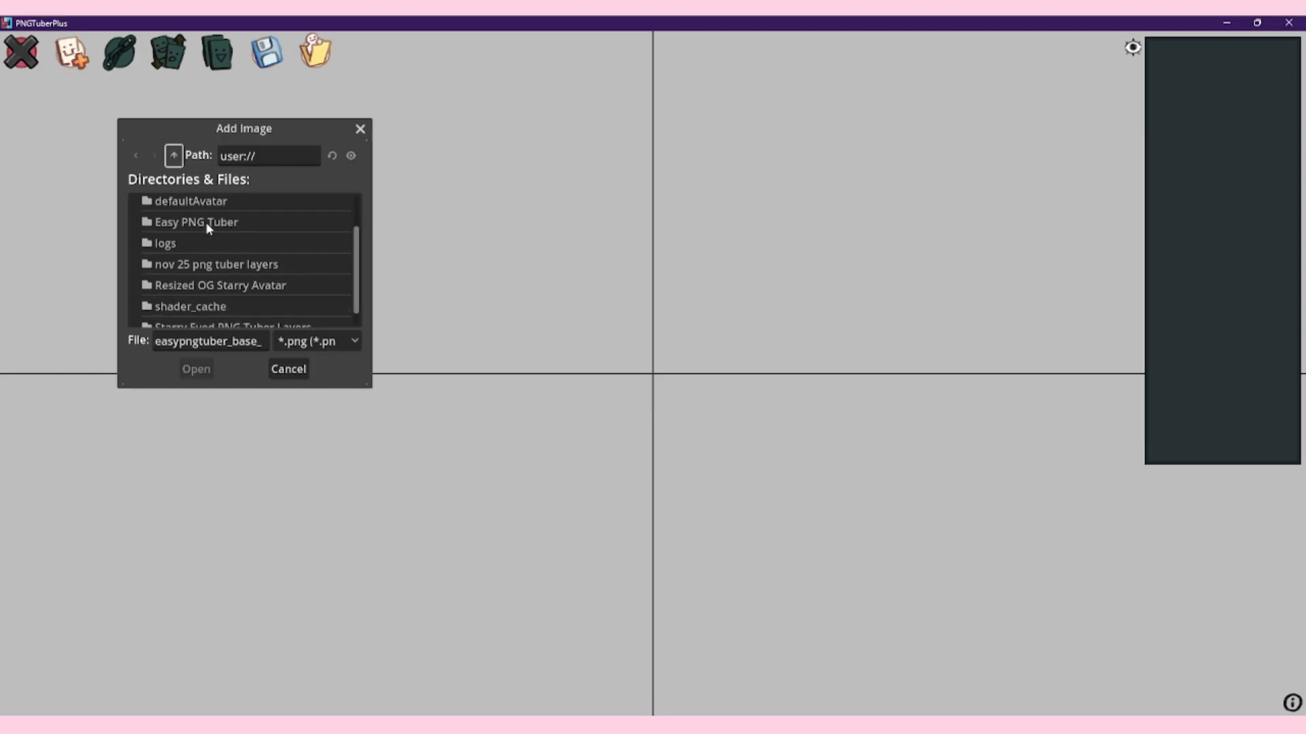
double_click(206, 222)
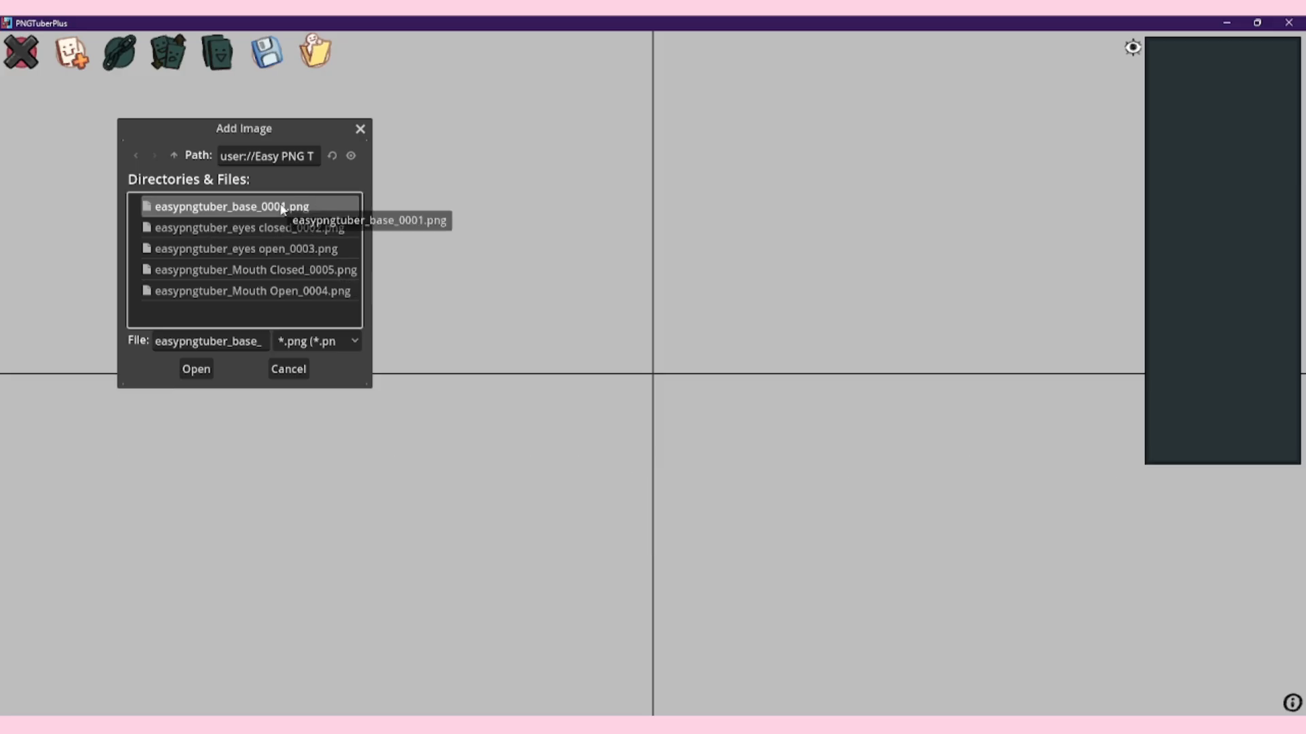
click(197, 369)
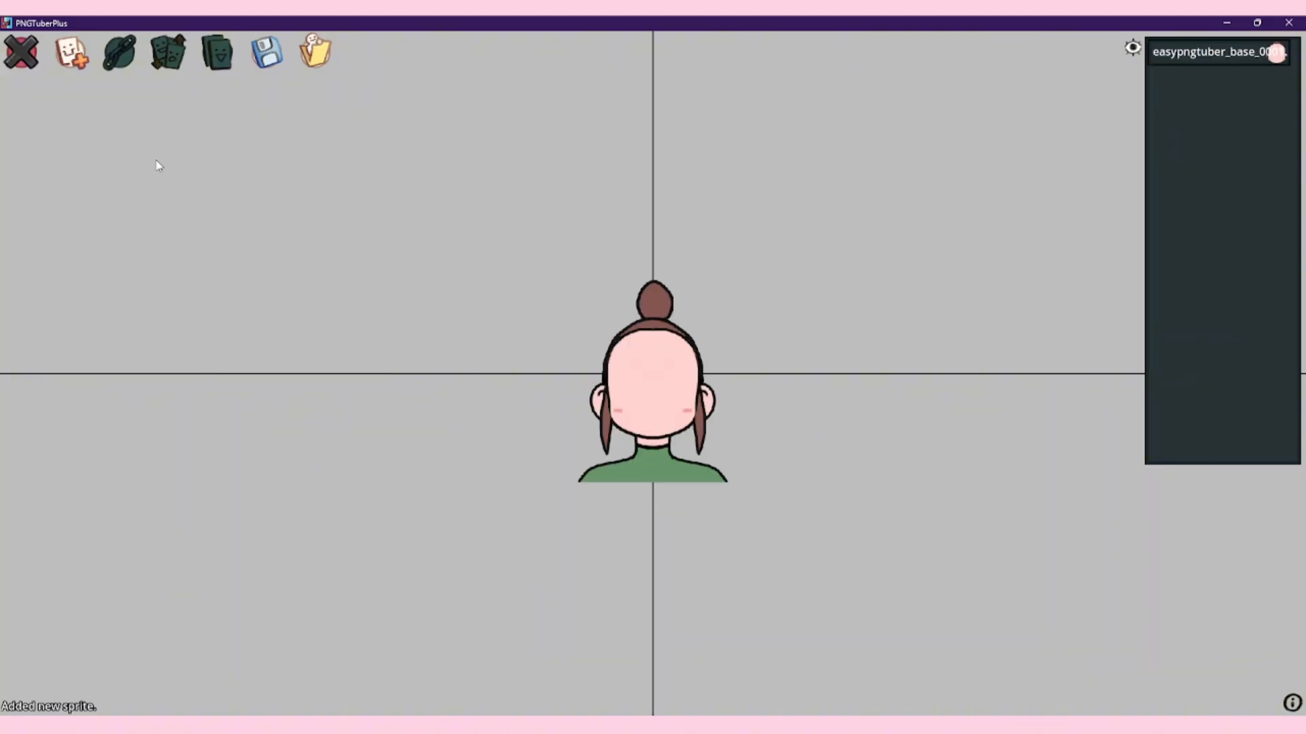
- Add the eyes closed and eyes open PNGs from the Easy PNG Tuber folder as new sprites
click(71, 52)
double_click(253, 227)
click(71, 52)
click(197, 369)
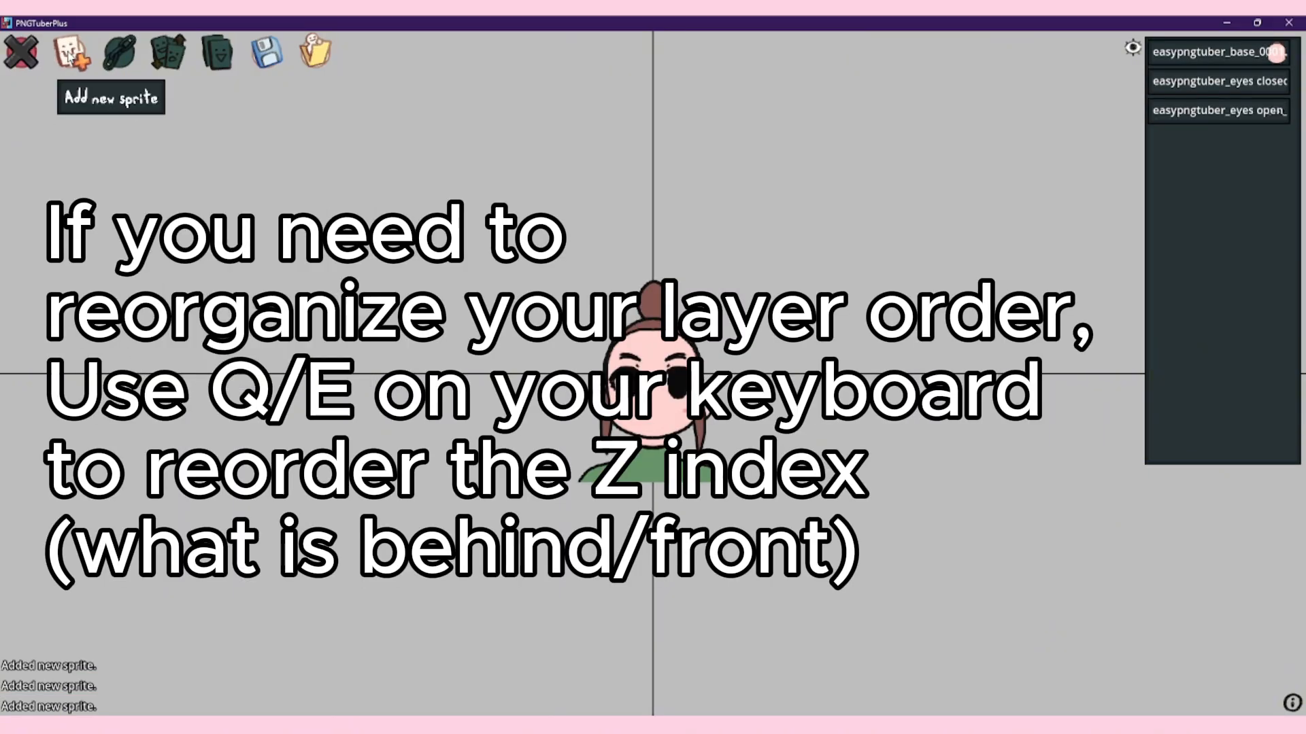
- Add easypngtuber_Mouth Closed_0005.png and easypngtuber_Mouth Open_0004.png as new sprites
click(71, 53)
click(253, 269)
click(197, 370)
click(71, 52)
click(253, 290)
click(196, 369)
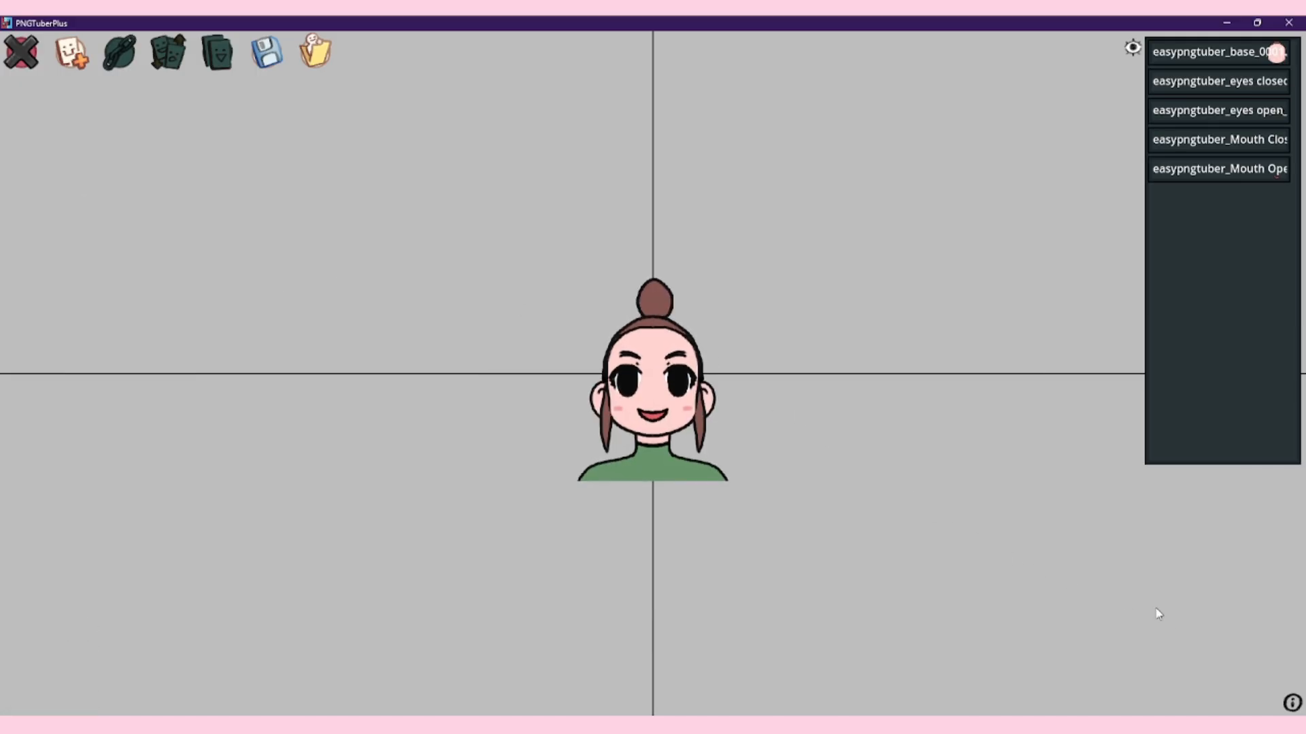
- Consult the shortcut list, then link the eyes closed and eyes open sprites to the base sprite
click(1292, 703)
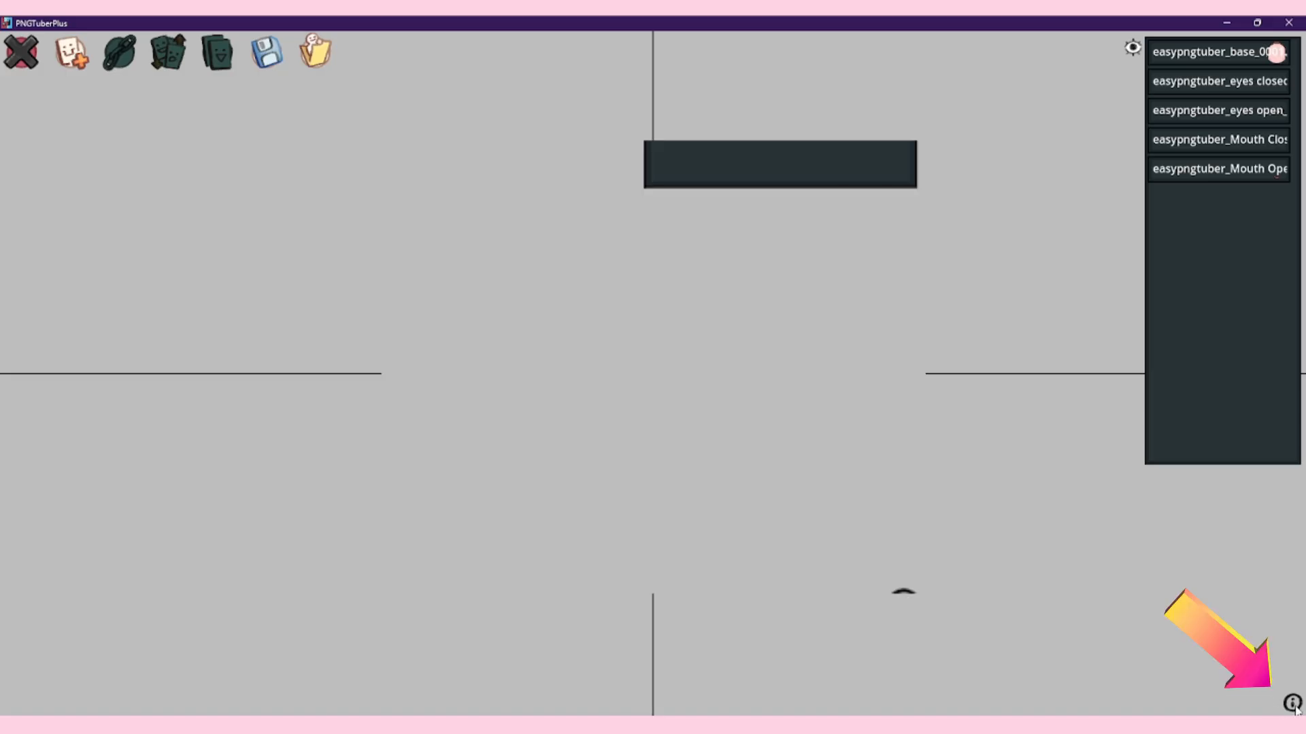
mouse_move(1295, 708)
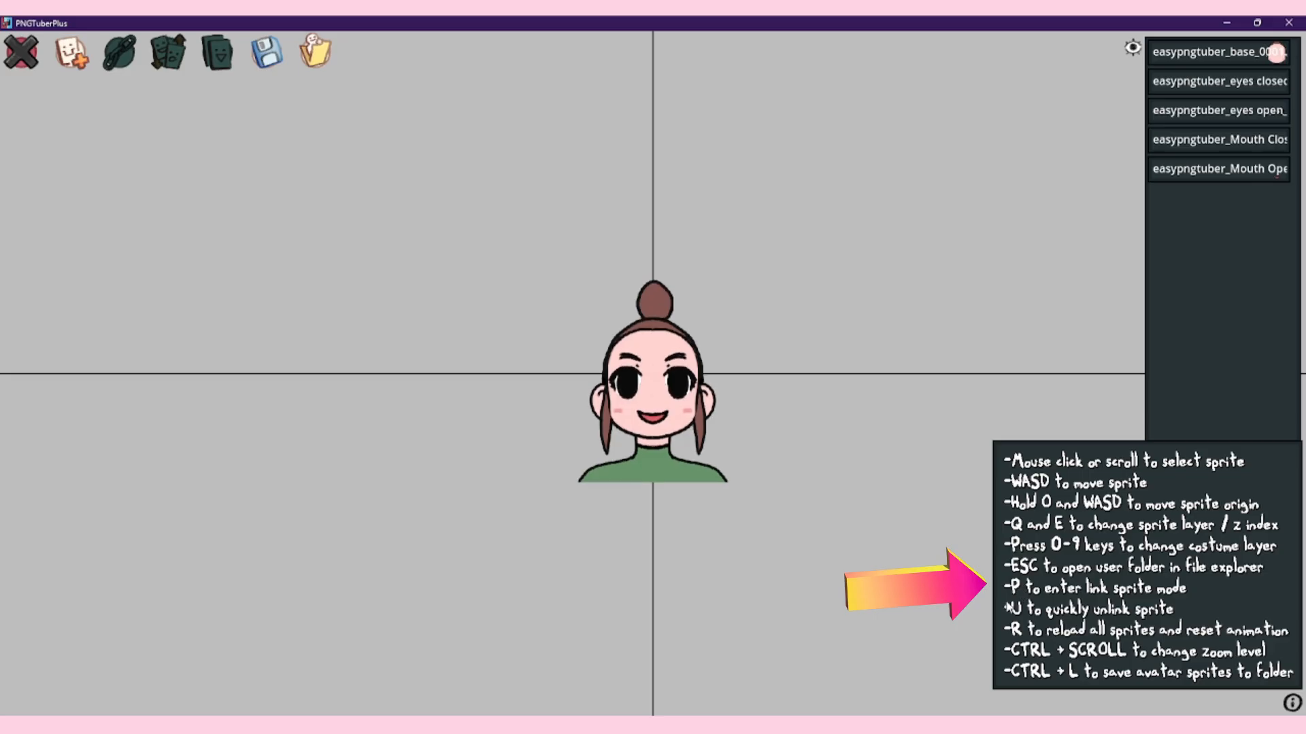
click(1215, 83)
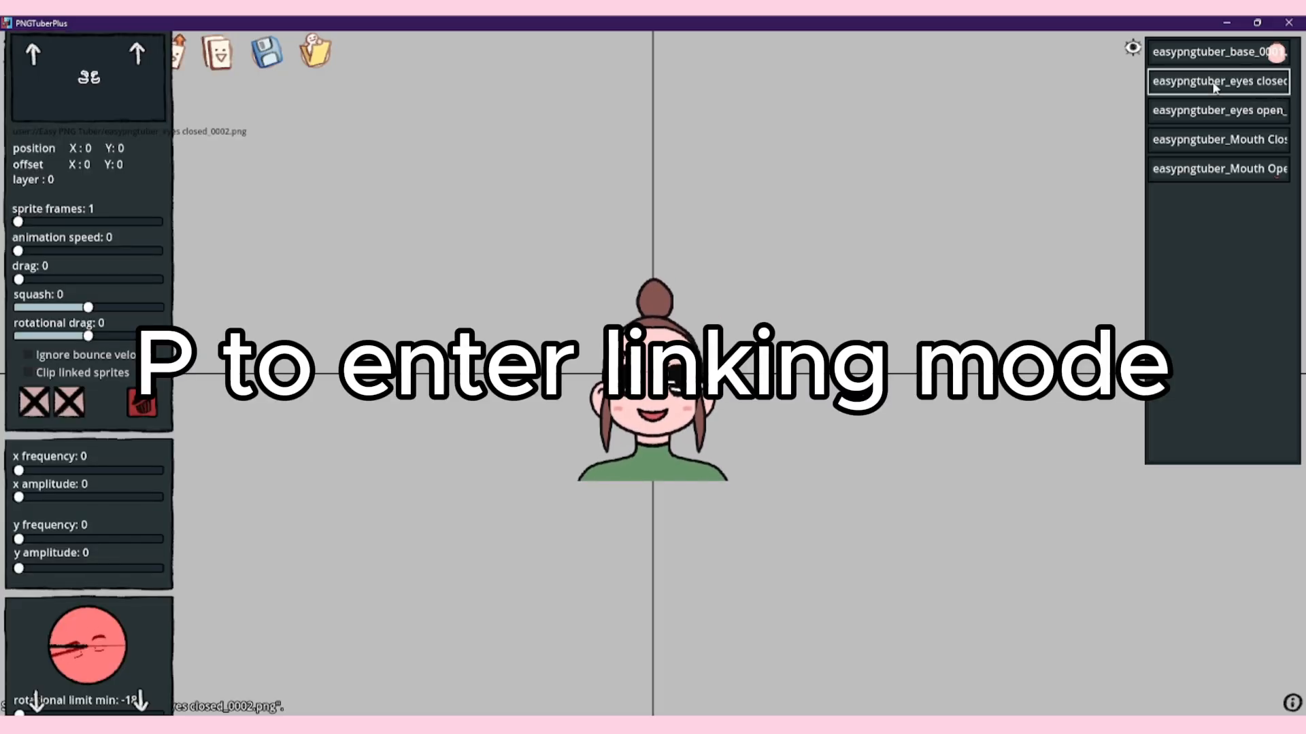
key(p)
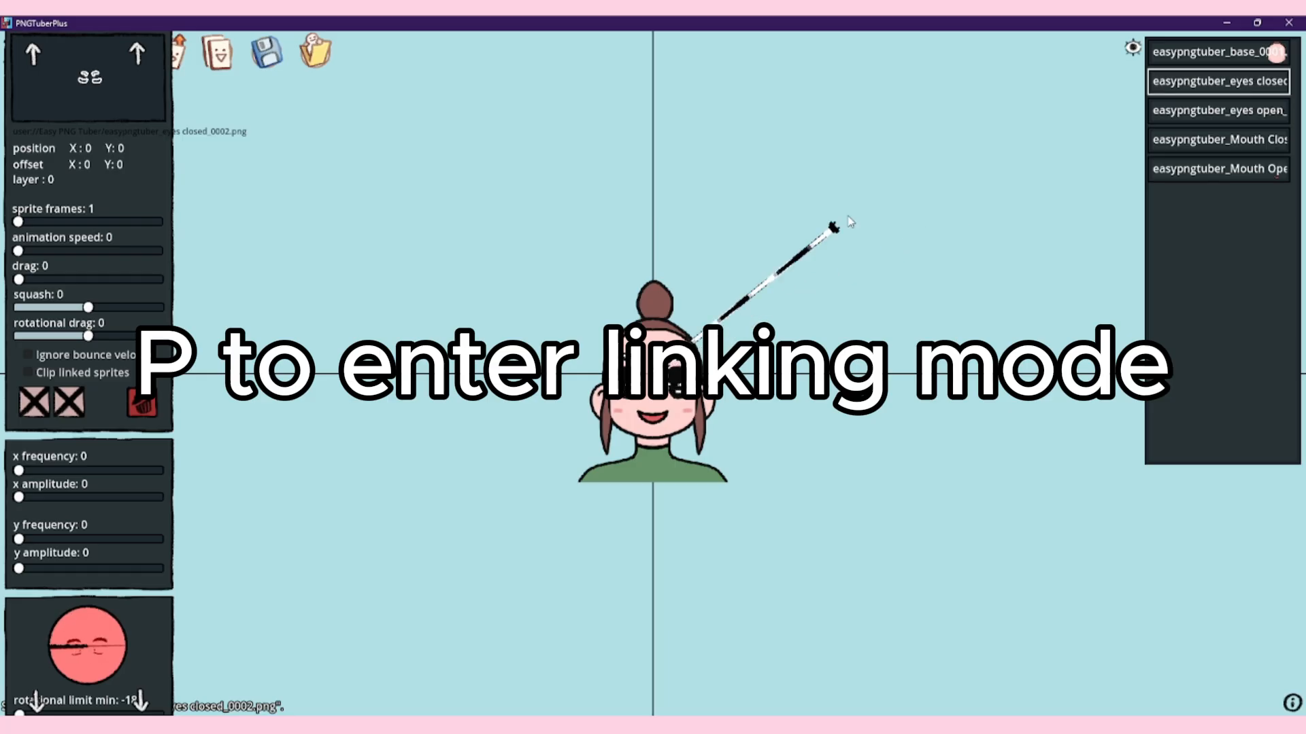
click(1184, 60)
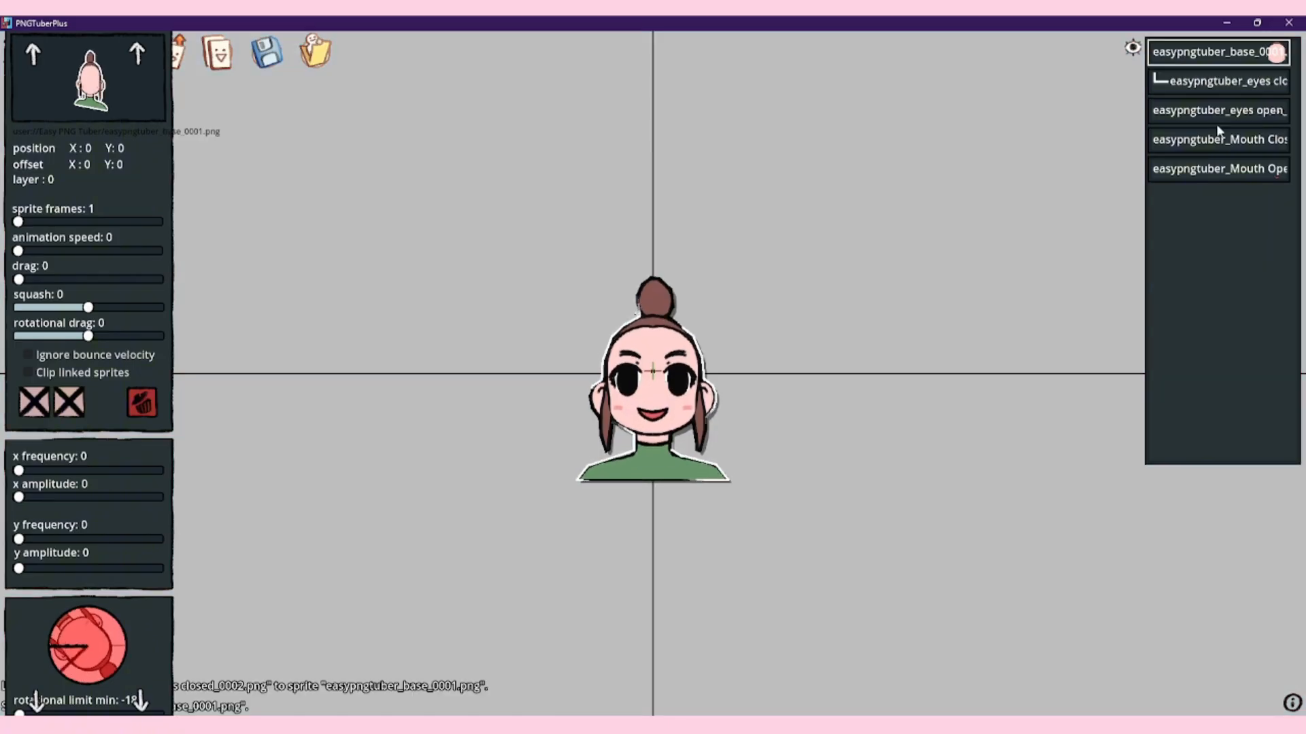
click(1213, 115)
key(p)
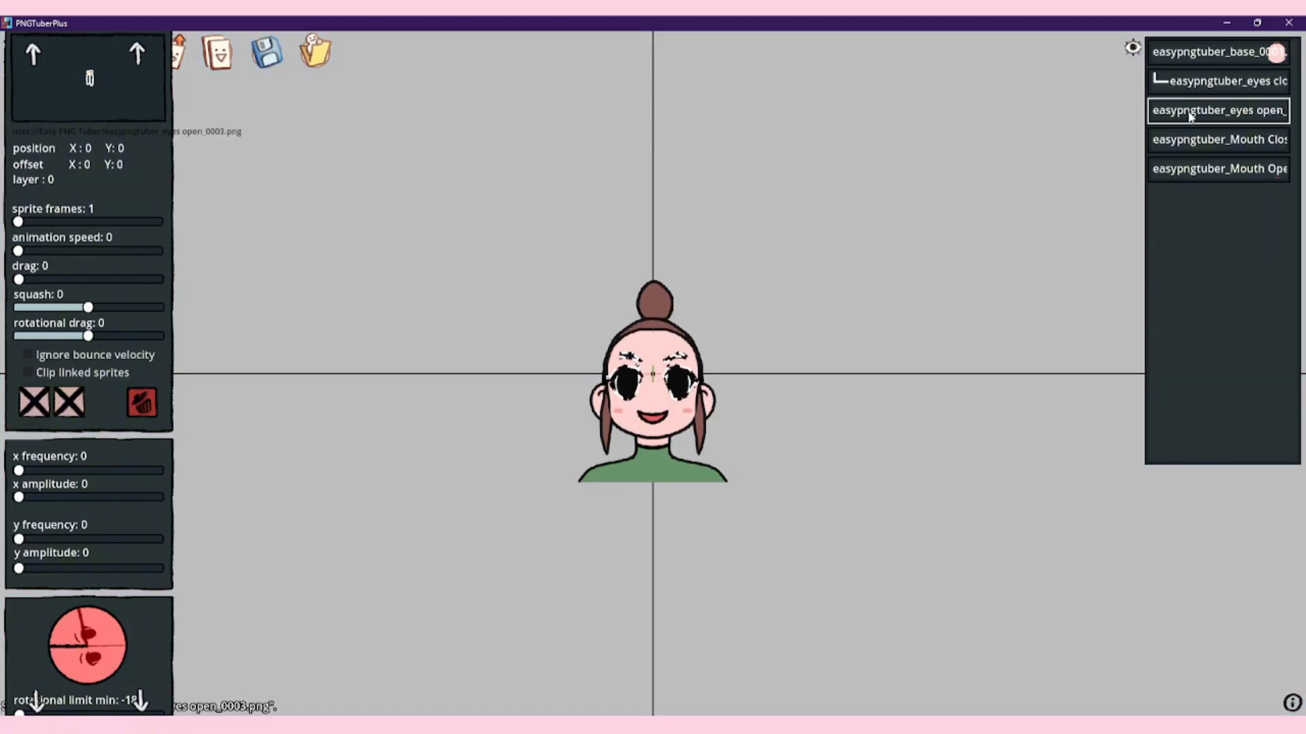
click(1184, 54)
- Link the Mouth Closed and Mouth Open sprites to the base sprite
click(1175, 144)
key(p)
click(1184, 54)
click(1190, 171)
key(p)
click(1188, 58)
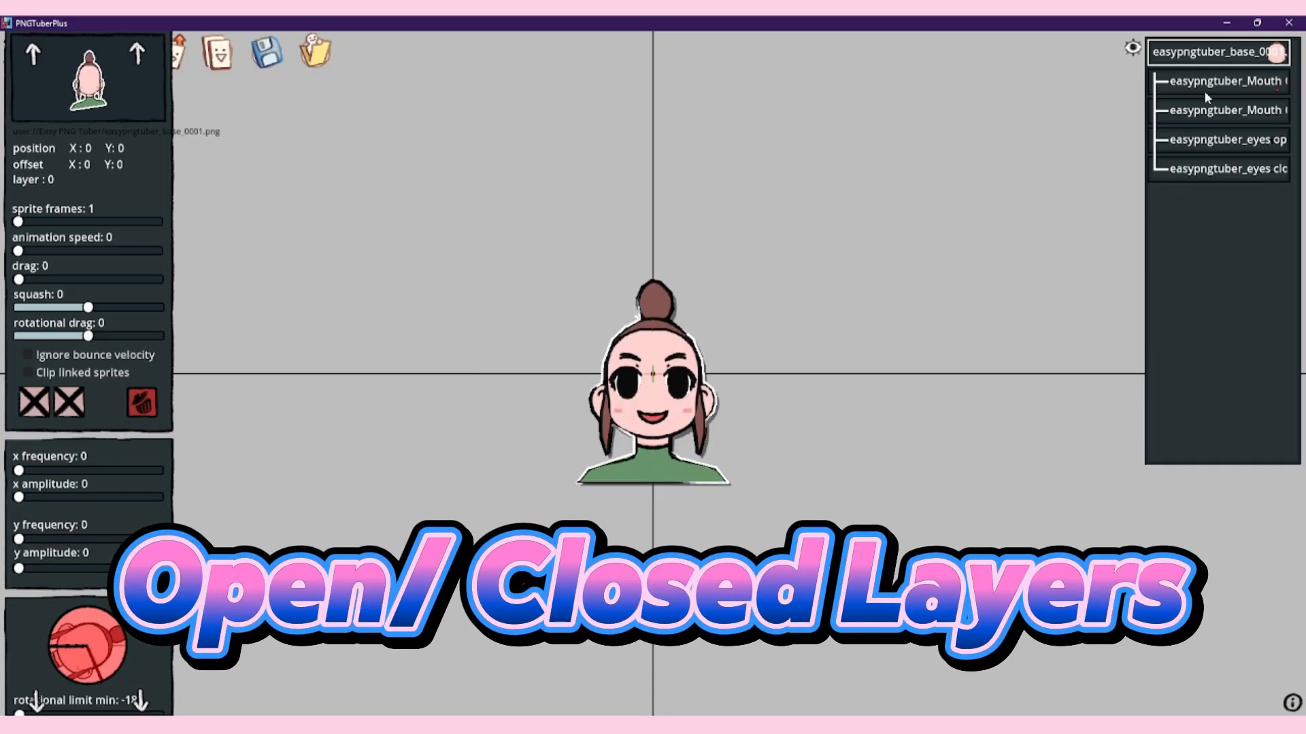
- Give each mouth and eye sprite its matching visibility state: open mouth, closed mouth, open eyes and closed eyes
click(1204, 91)
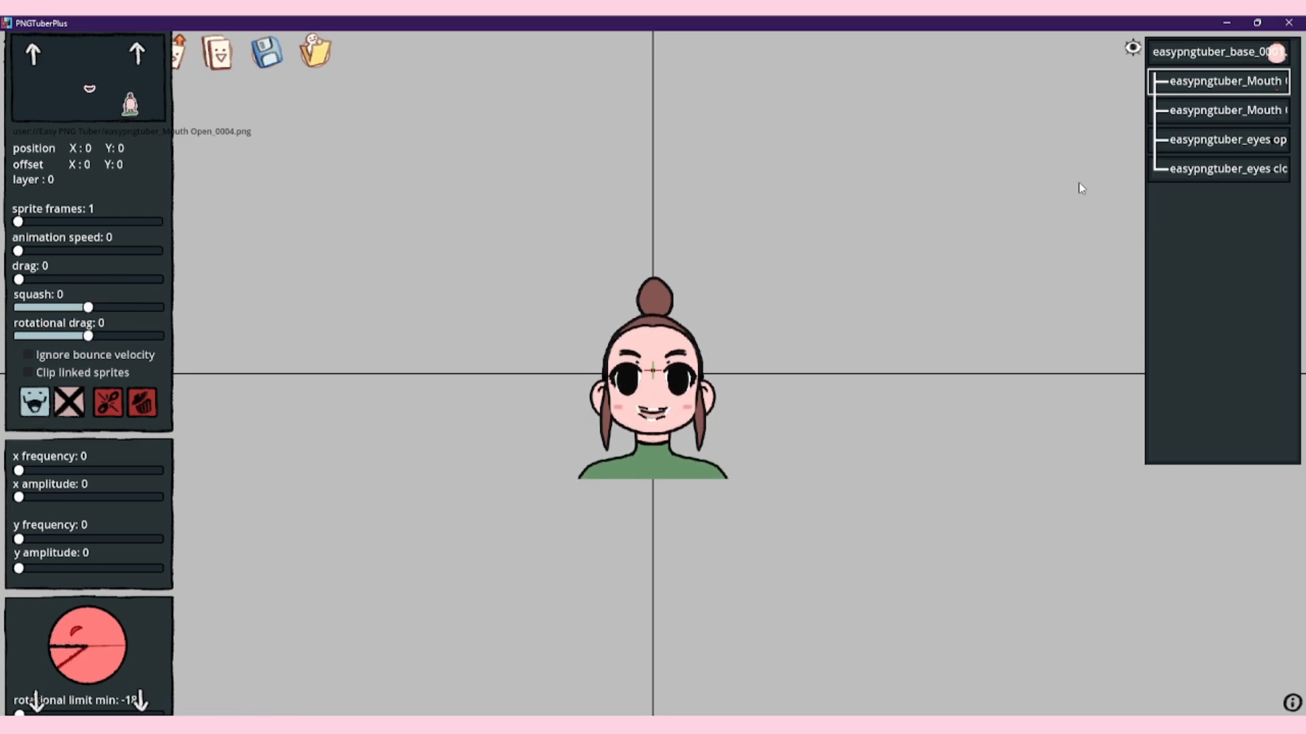
click(1211, 117)
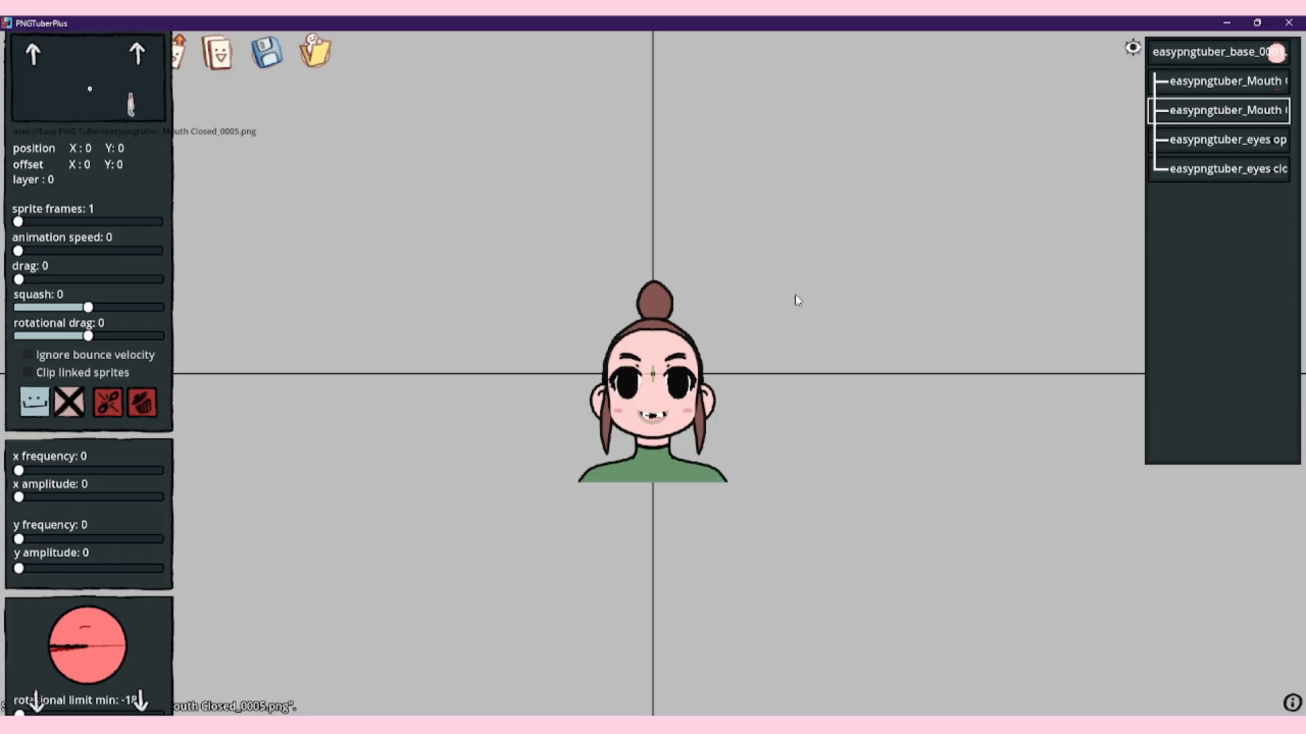
click(1218, 139)
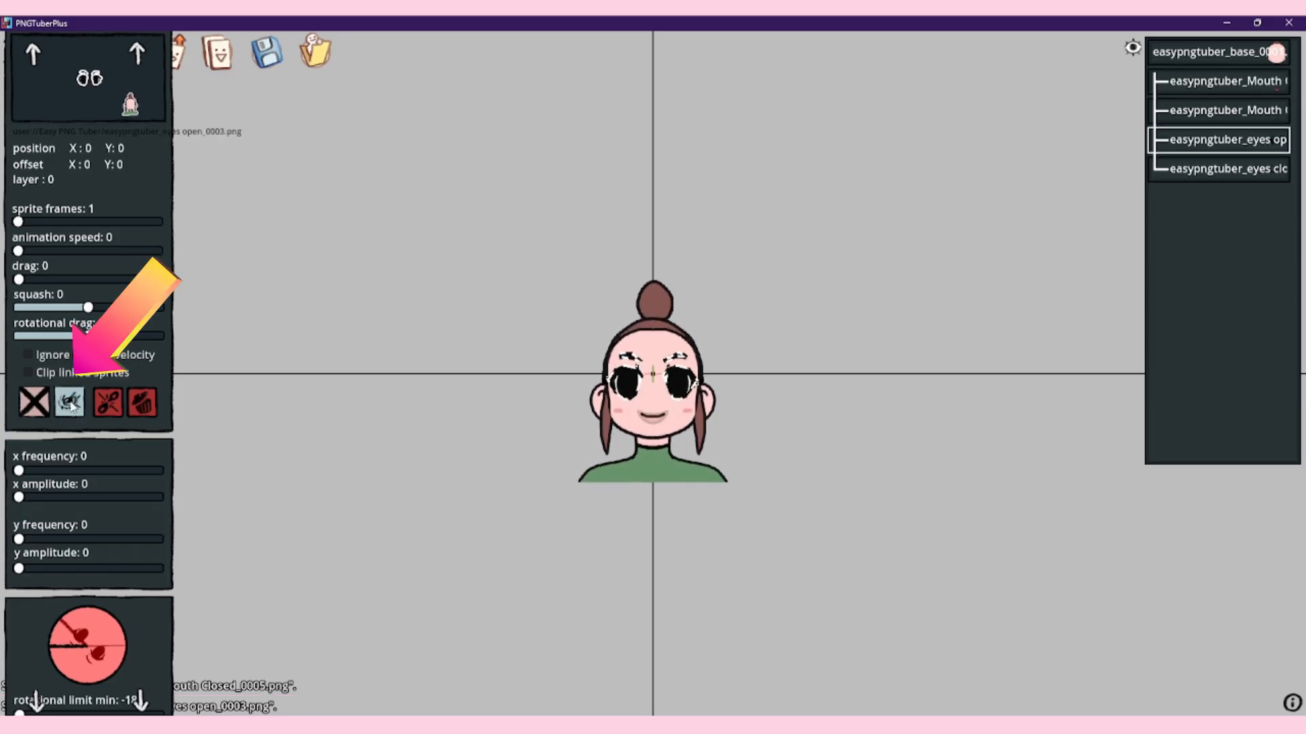
click(1212, 169)
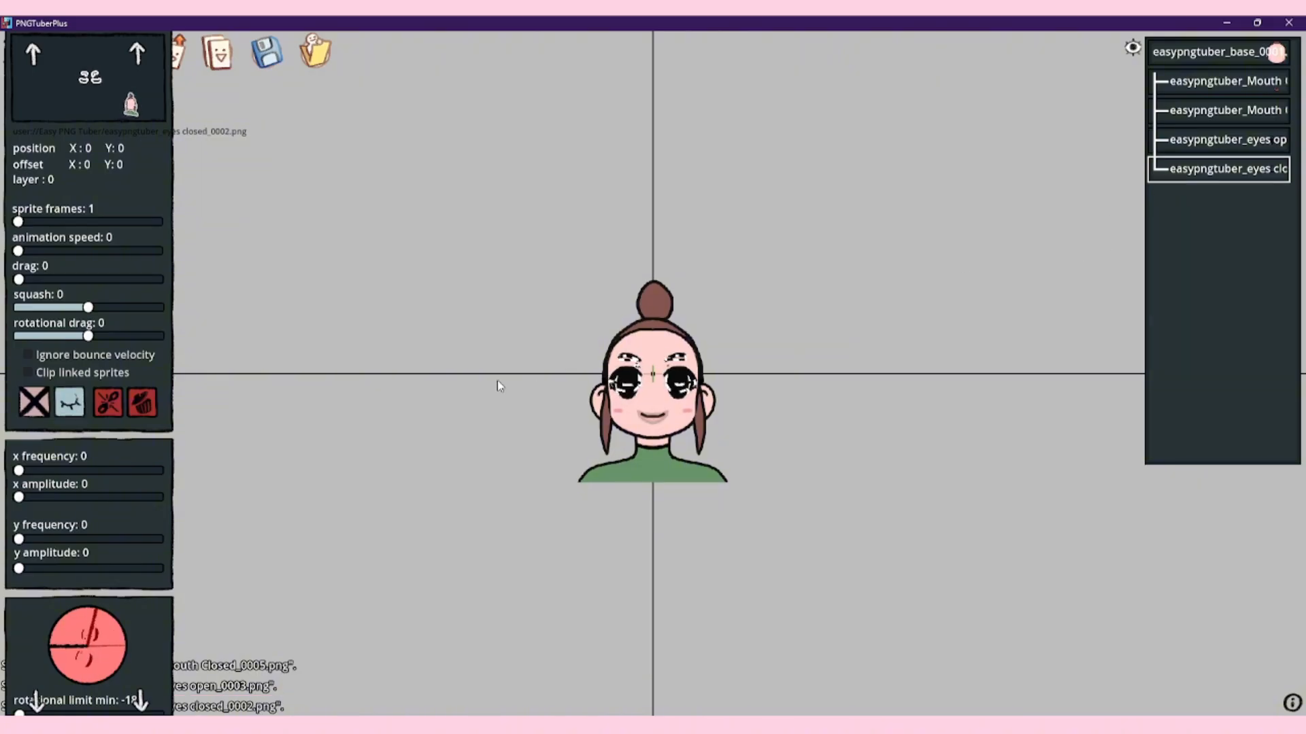
- Adjust the drag and squash of the base sprite
click(534, 430)
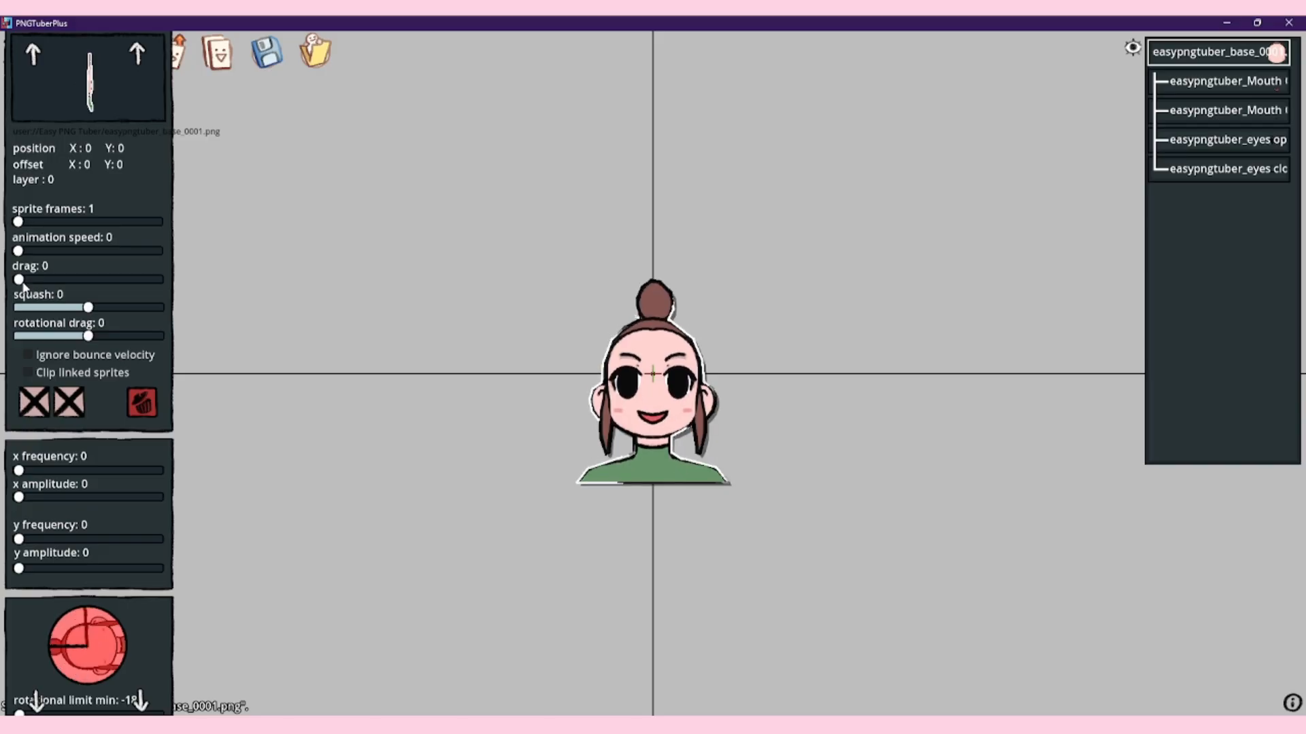
drag(20, 280, 108, 307)
click(90, 307)
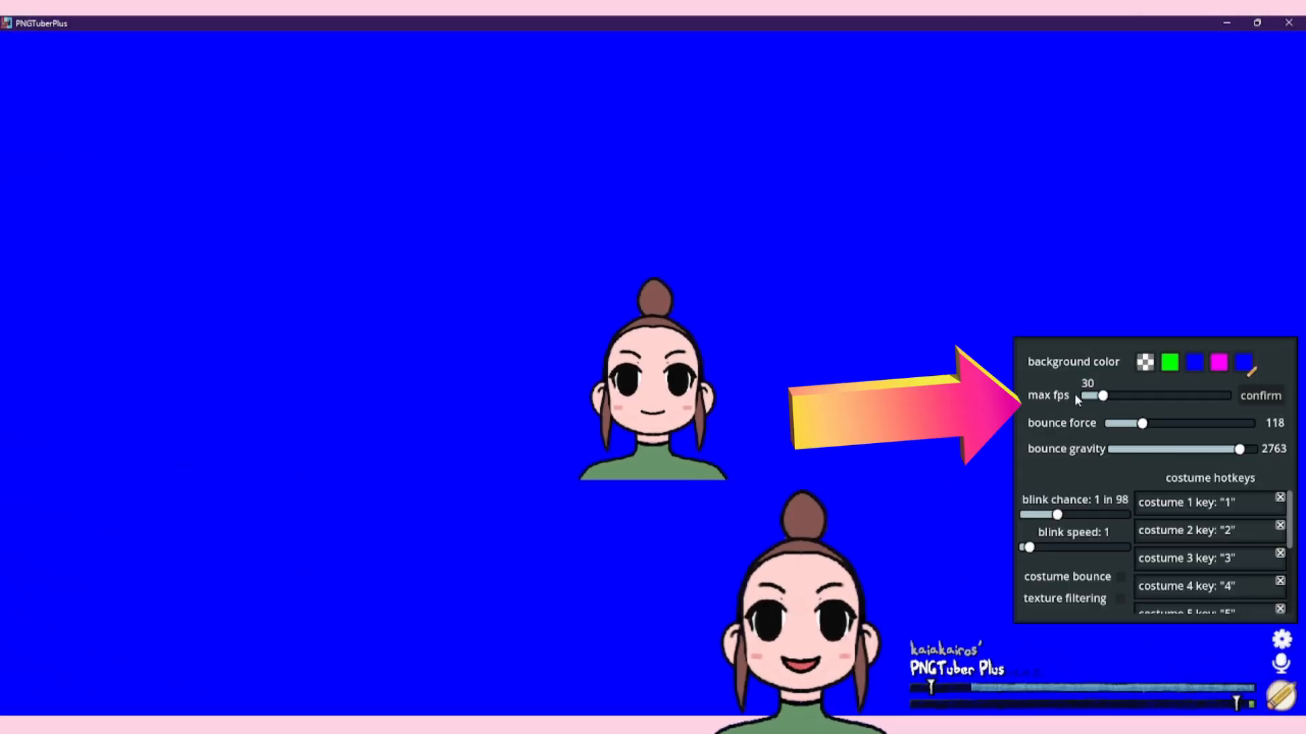
- Apply a max fps of 30 and set the bounce force to about 123 and the bounce gravity to about 2689
click(1257, 399)
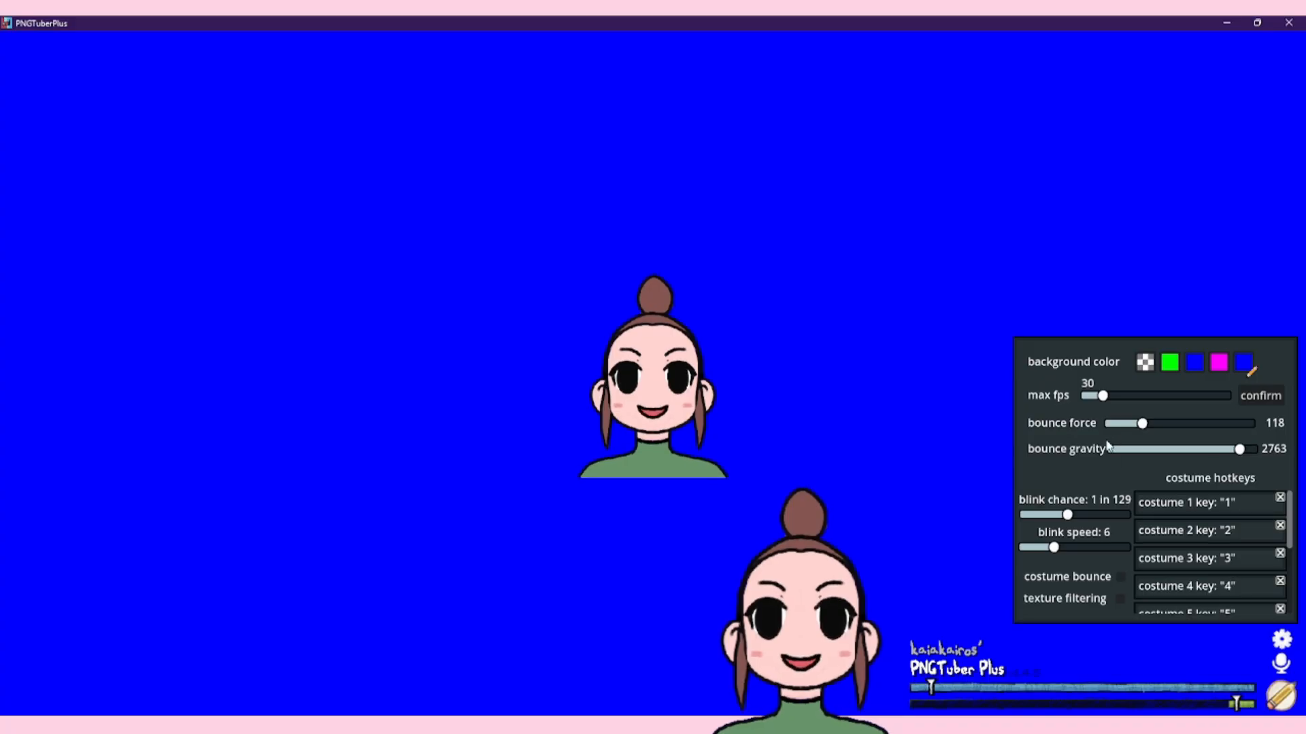
drag(1142, 424, 1148, 433)
mouse_move(1239, 450)
mouse_down()
mouse_move(1117, 450)
mouse_move(1235, 449)
mouse_up()
drag(1148, 423, 1143, 423)
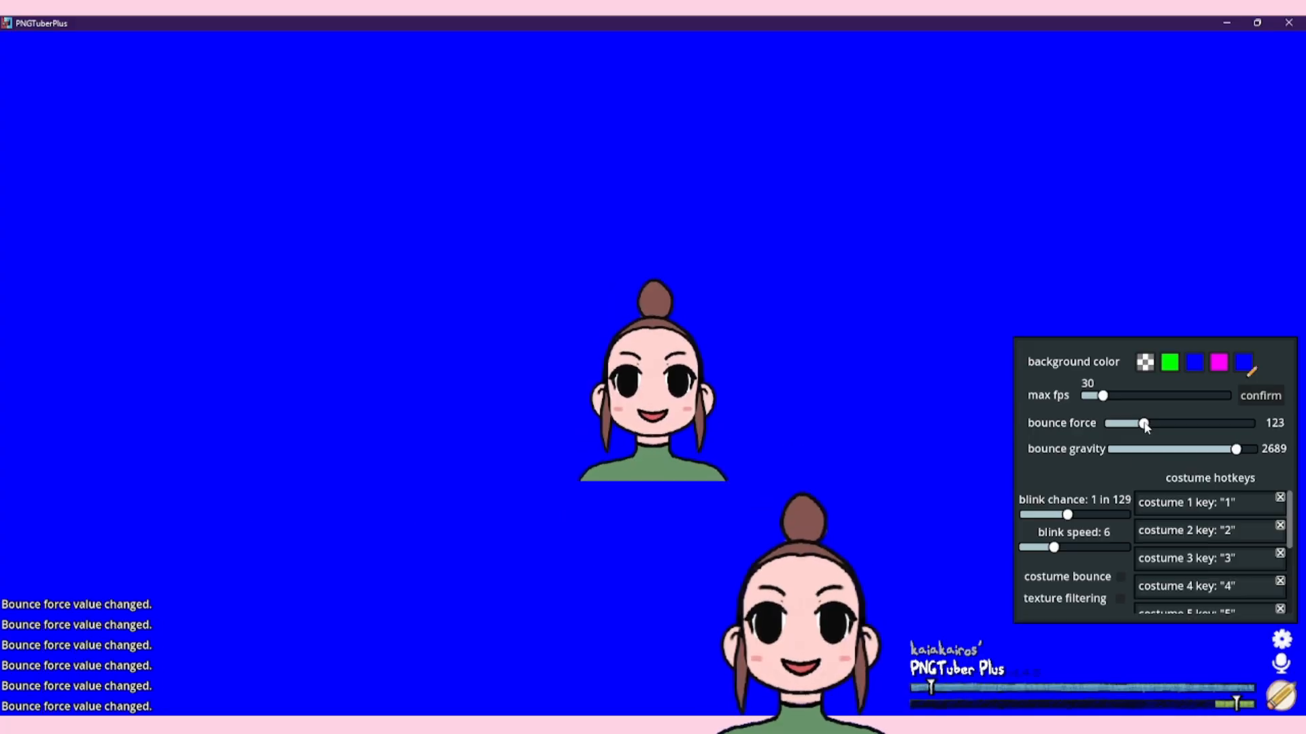
- Return to editing mode and save the avatar as easy png tuber.save
click(1281, 696)
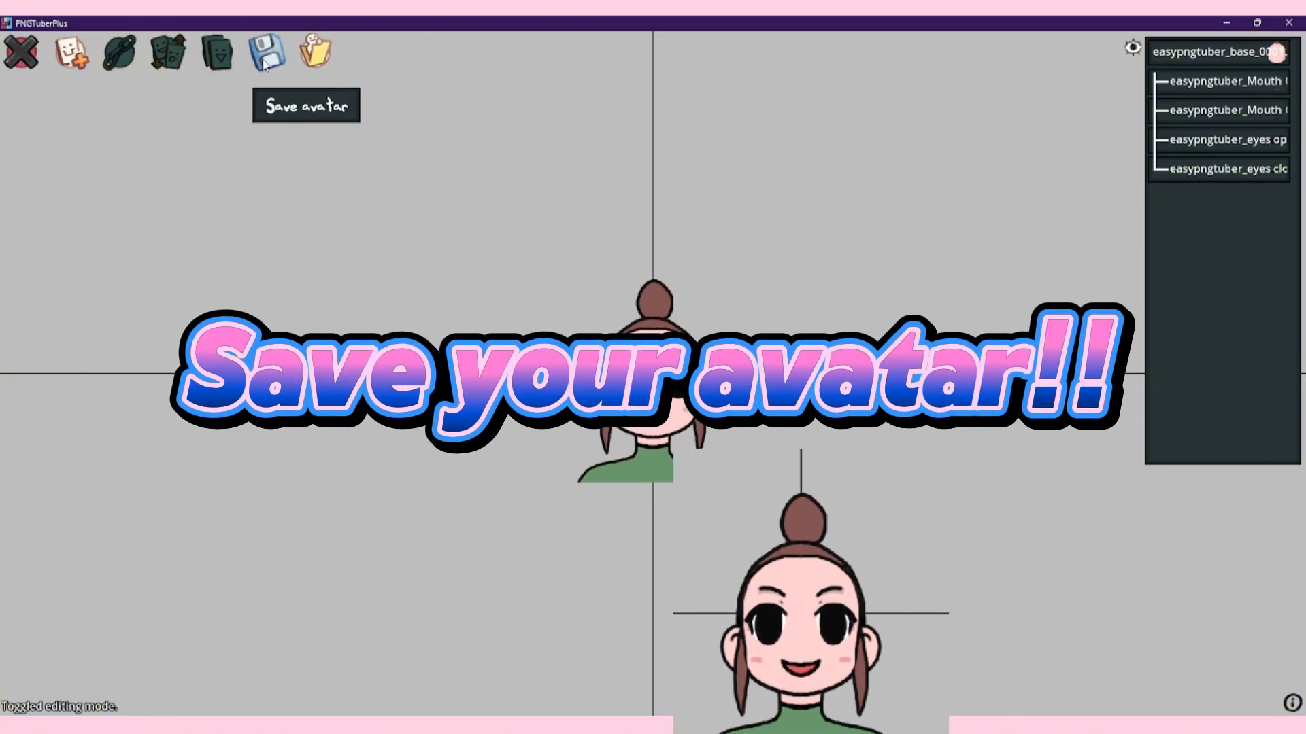
click(265, 60)
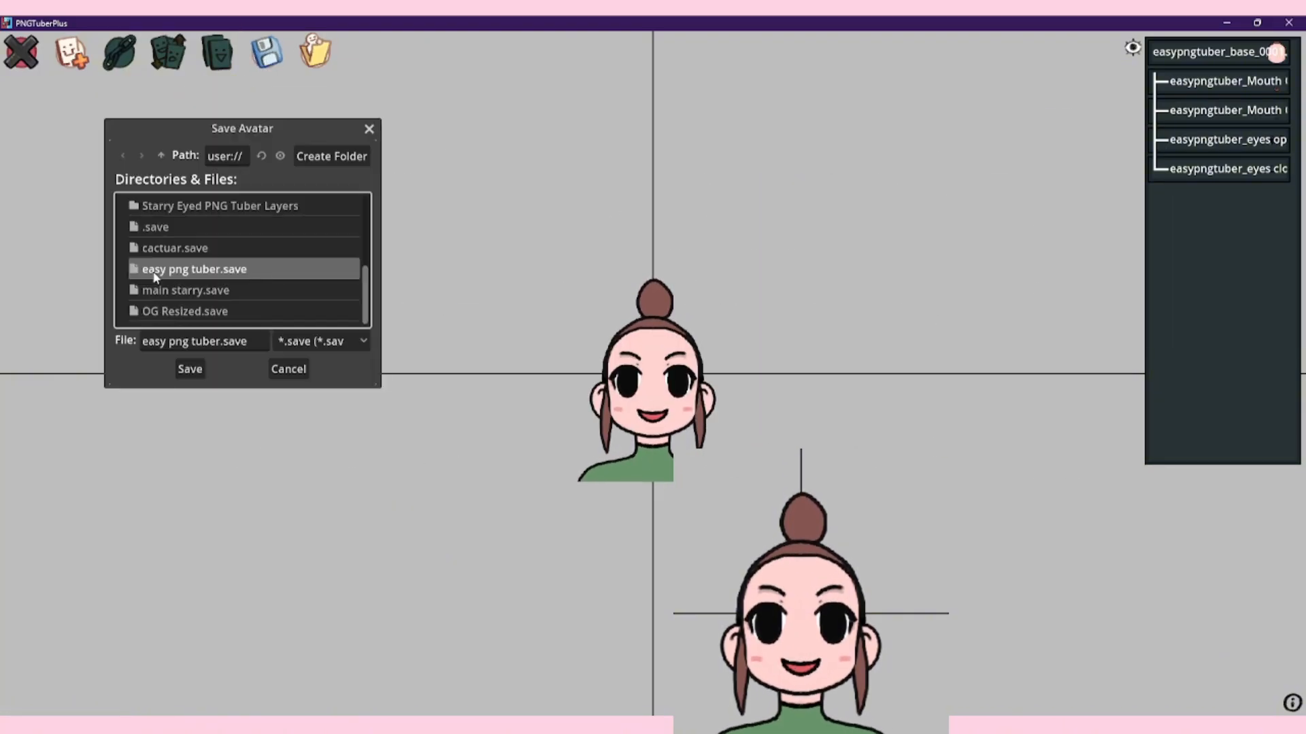
- Load the saved avatar cactuar.save into the editor
click(314, 51)
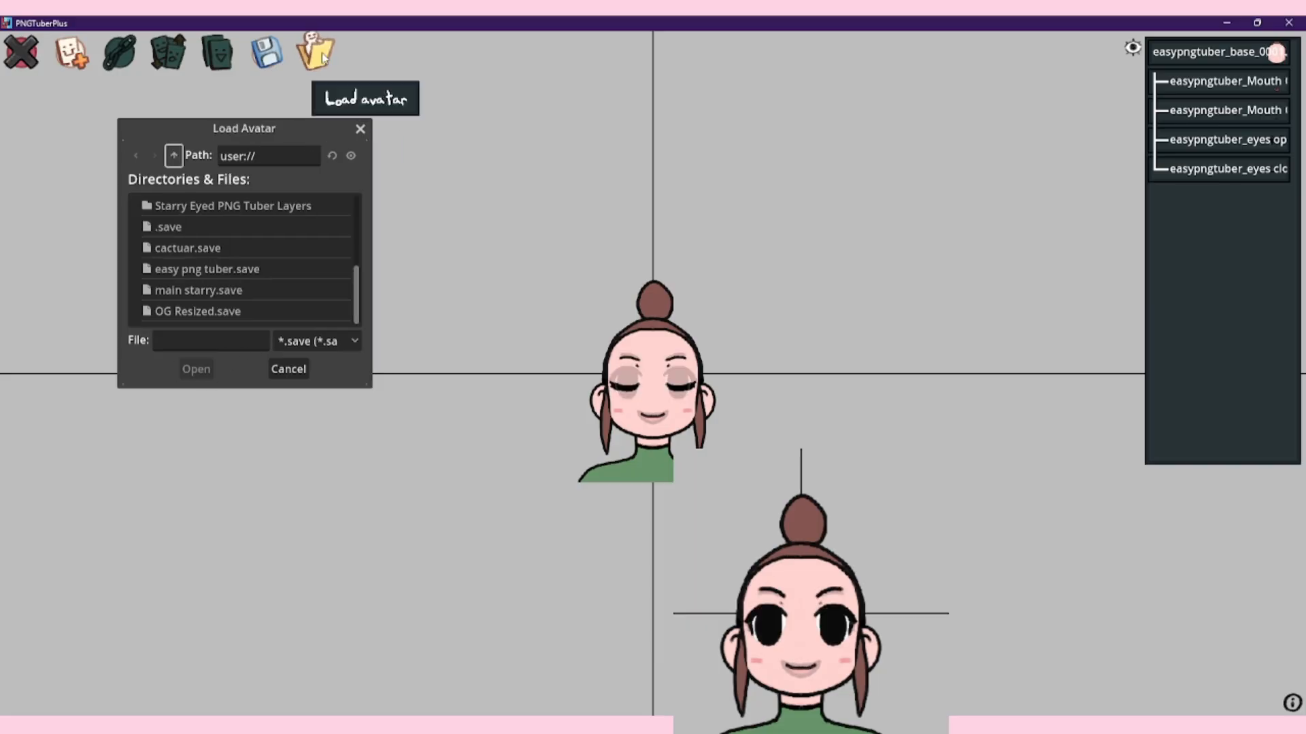
click(207, 248)
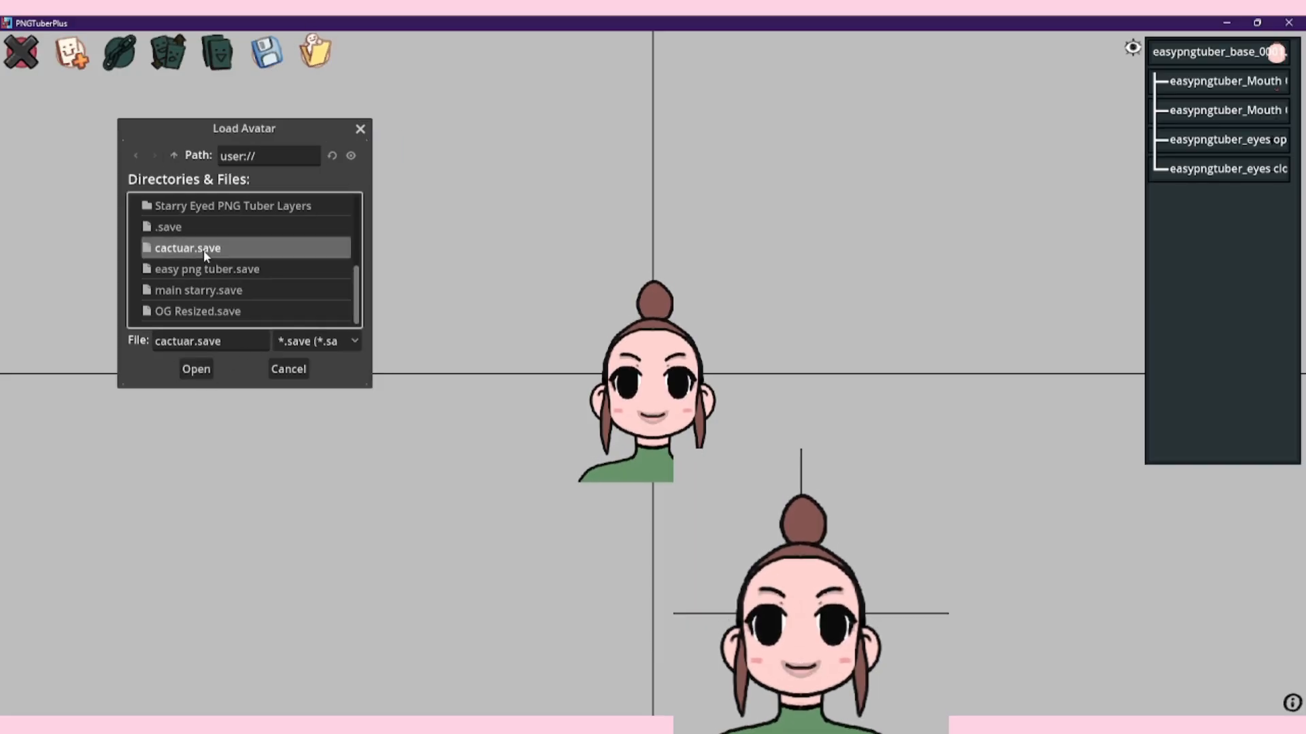
click(191, 368)
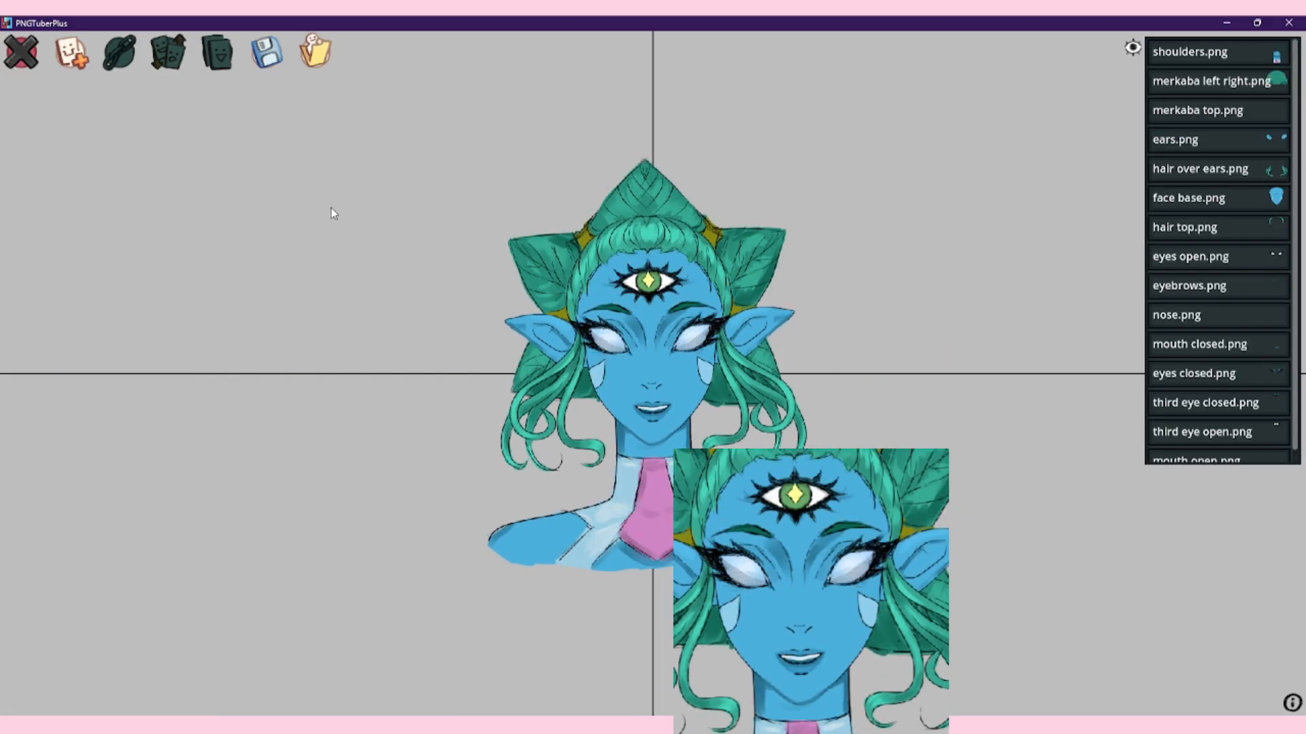
scroll(467, 327, down, 1)
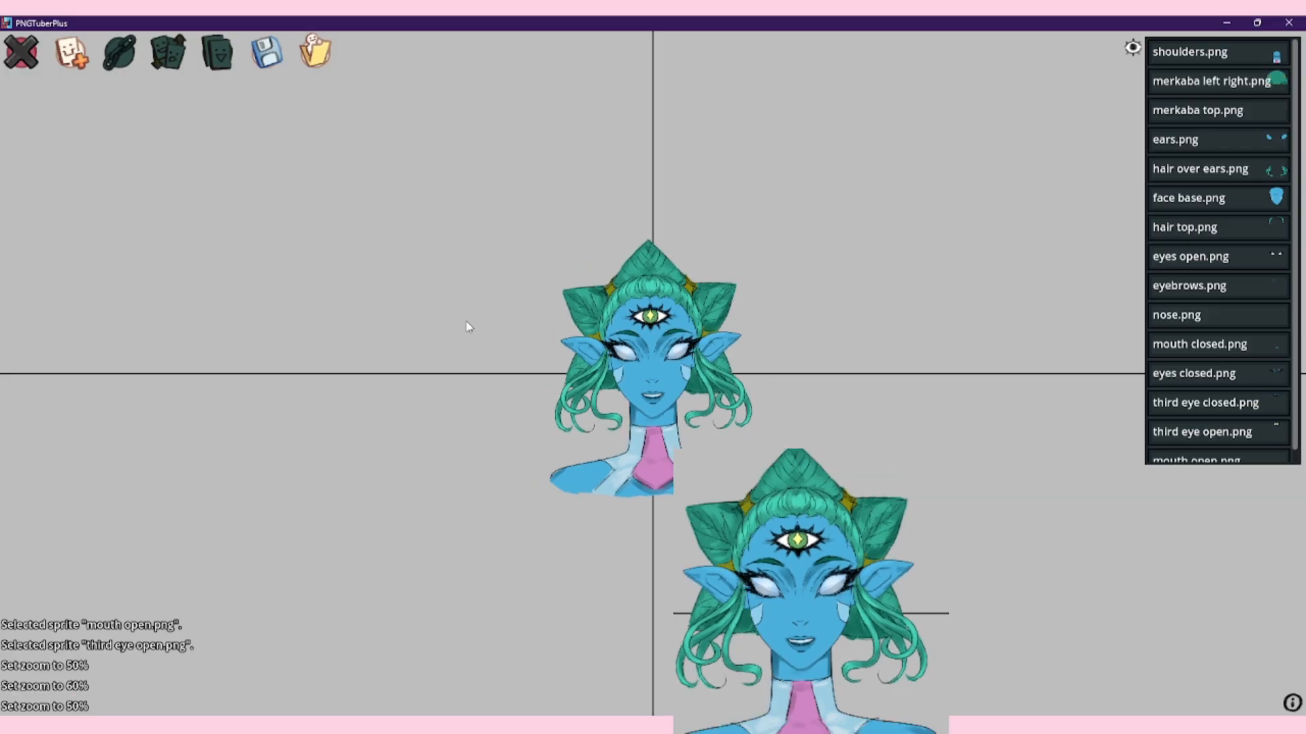
scroll(466, 326, down, 1)
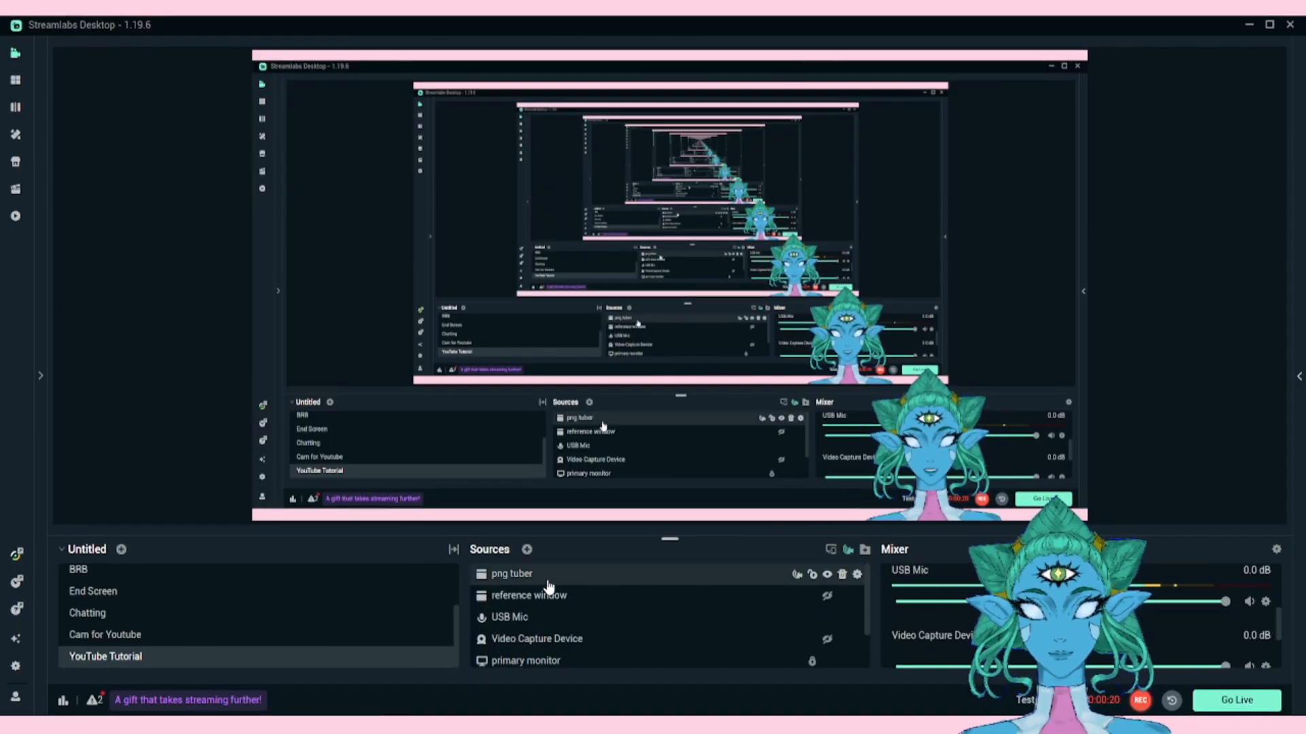
- Add a new Window Capture source named PNG Tuber that captures the PNGTuberPlus window
click(527, 549)
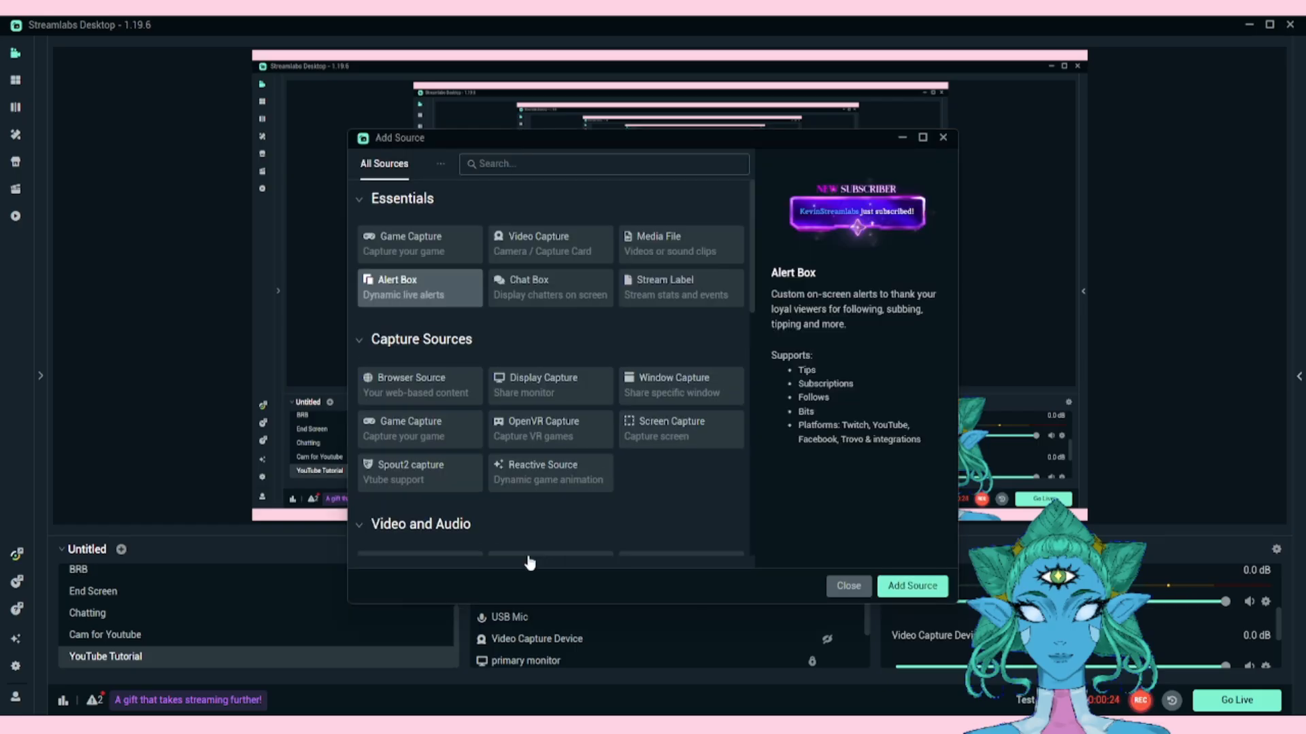
click(672, 392)
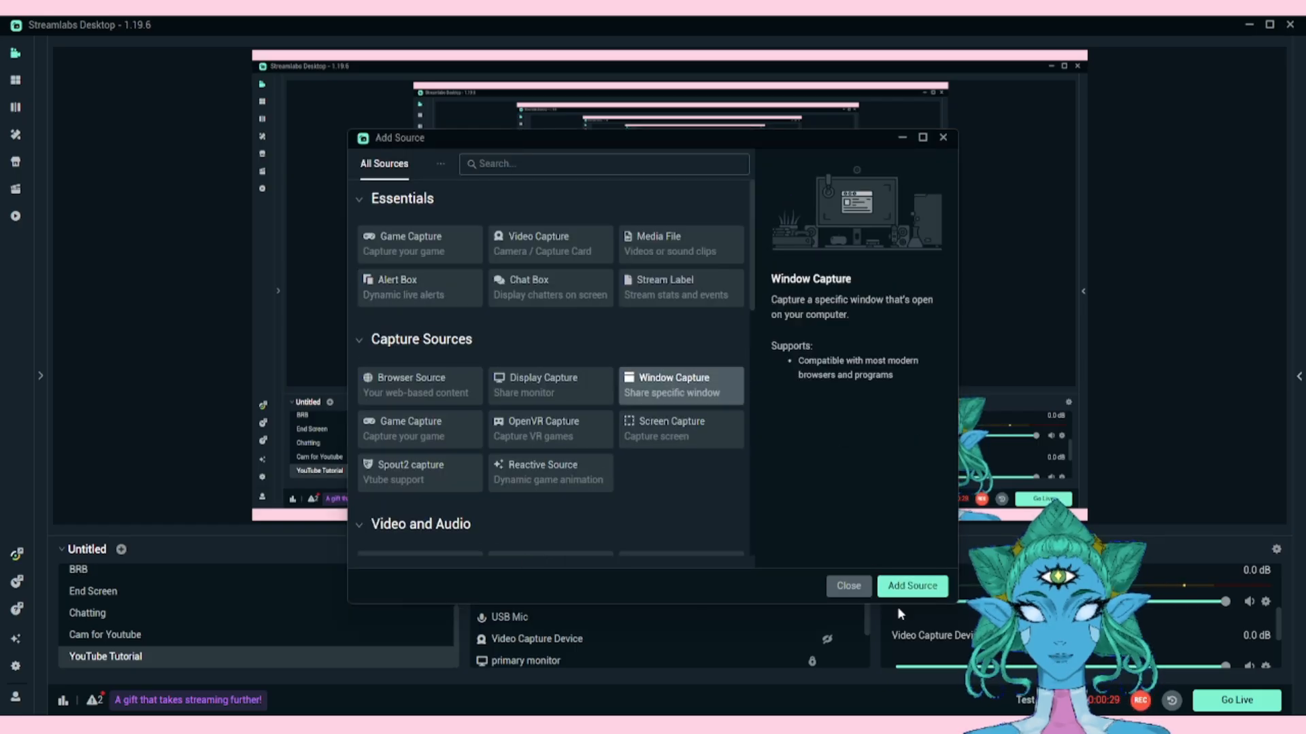
click(912, 586)
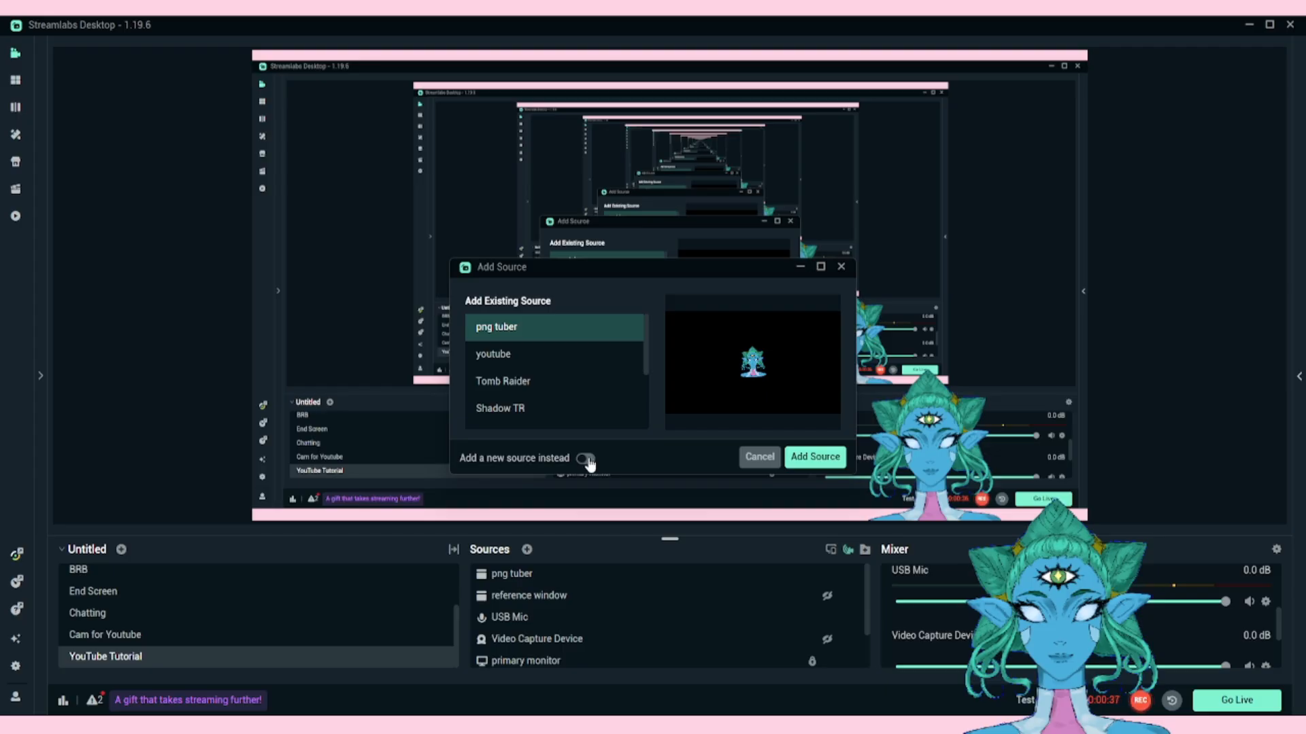
click(587, 461)
drag(562, 351, 515, 351)
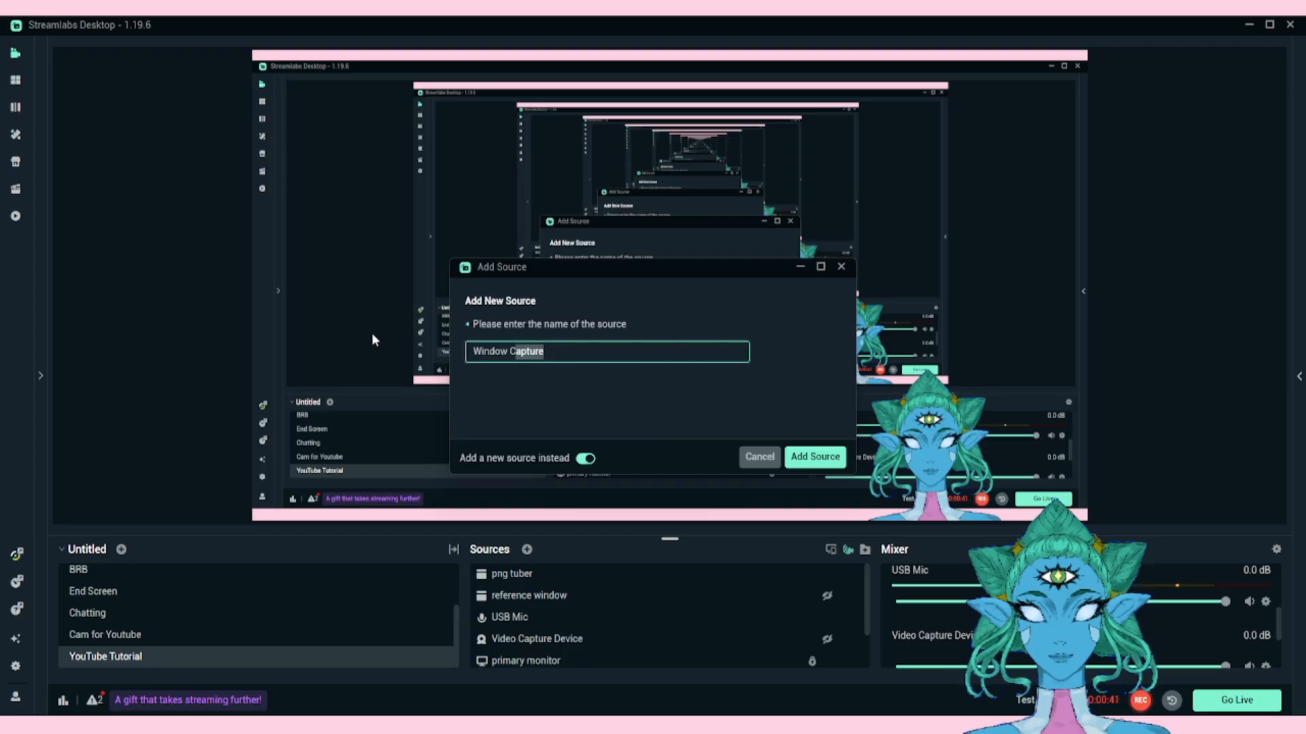
click(810, 456)
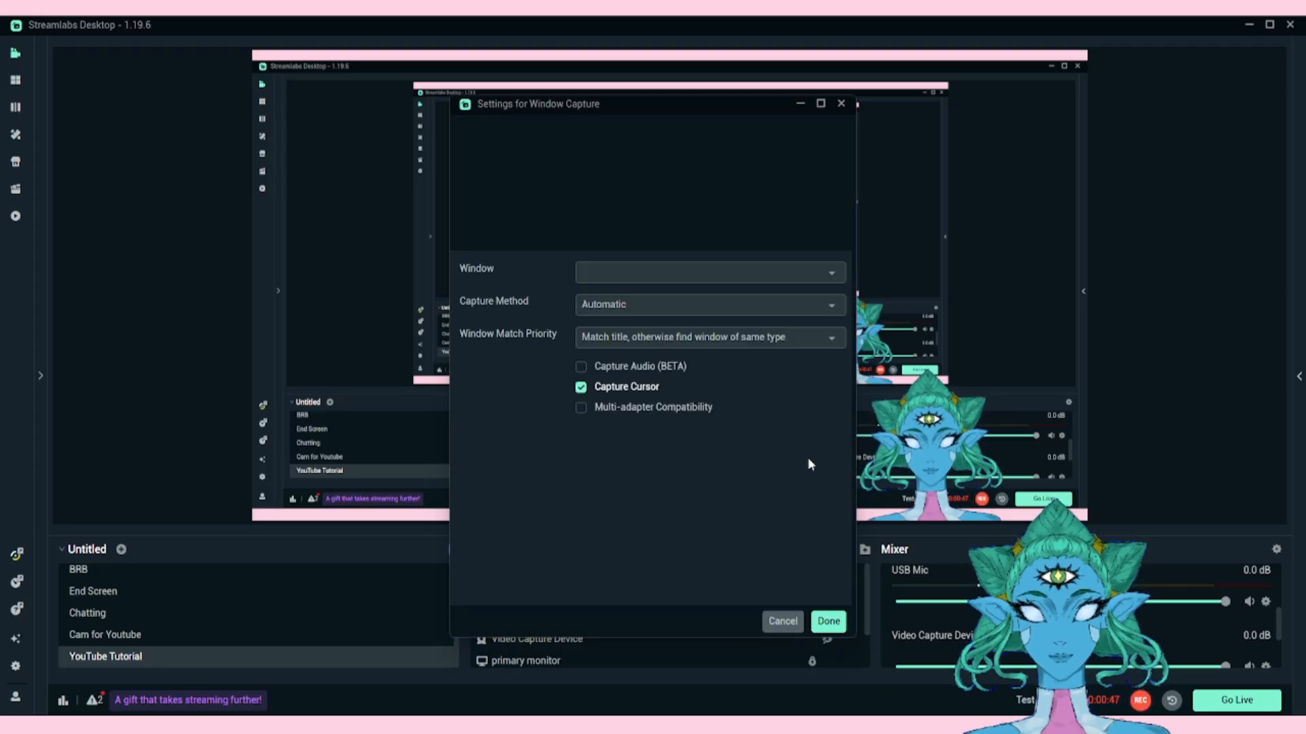
click(707, 272)
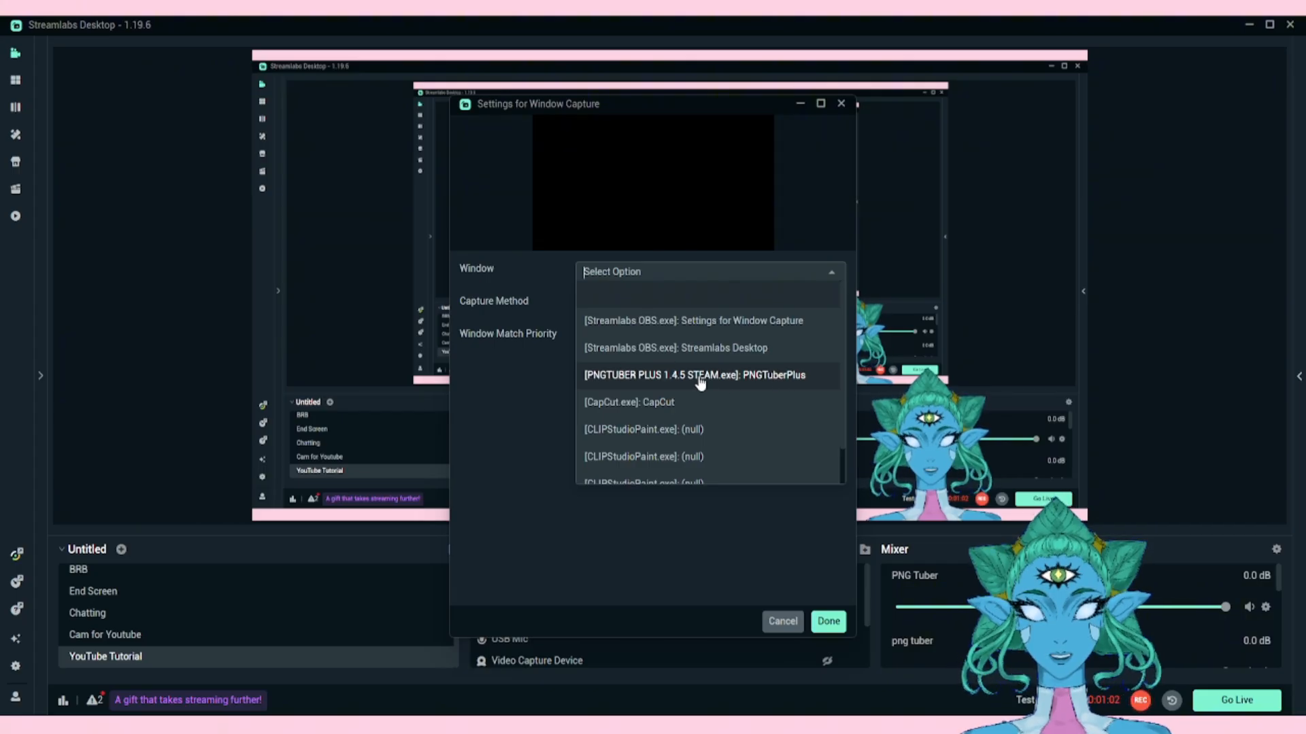
click(694, 377)
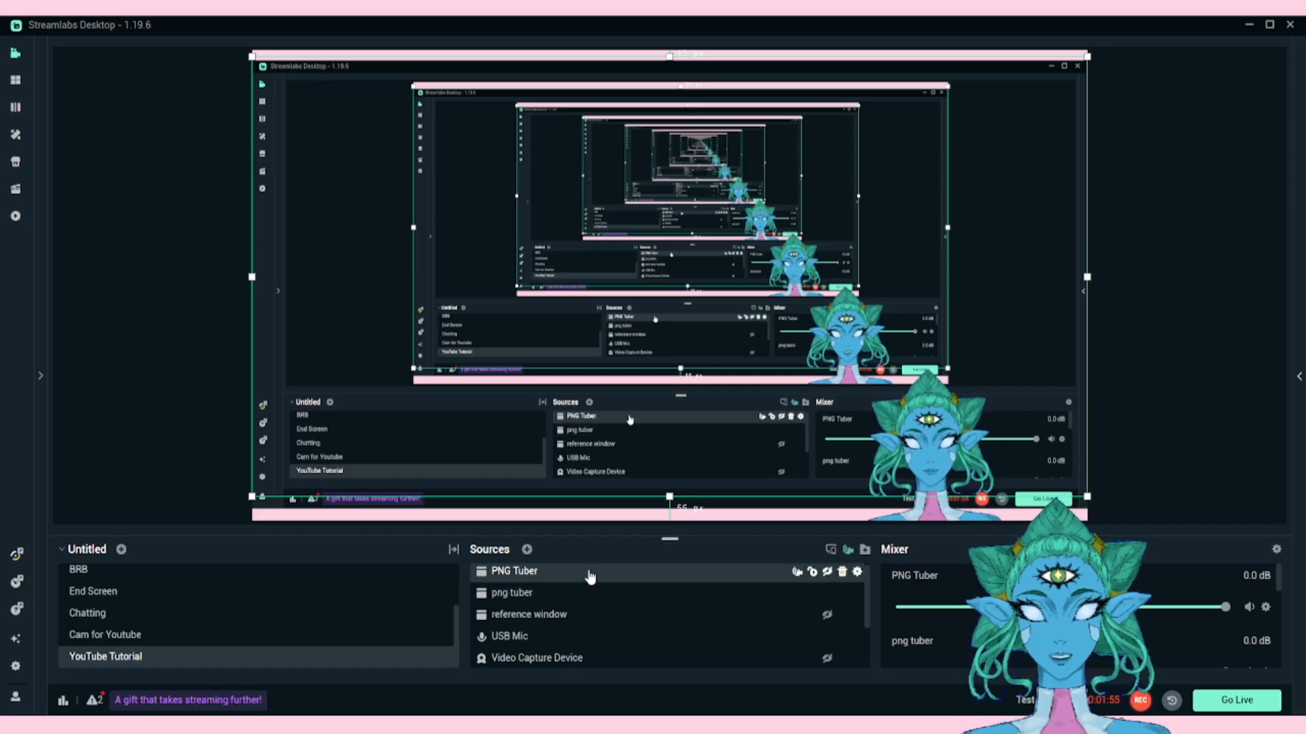
- Add a Color Key filter to the new PNG Tuber source
right_click(589, 575)
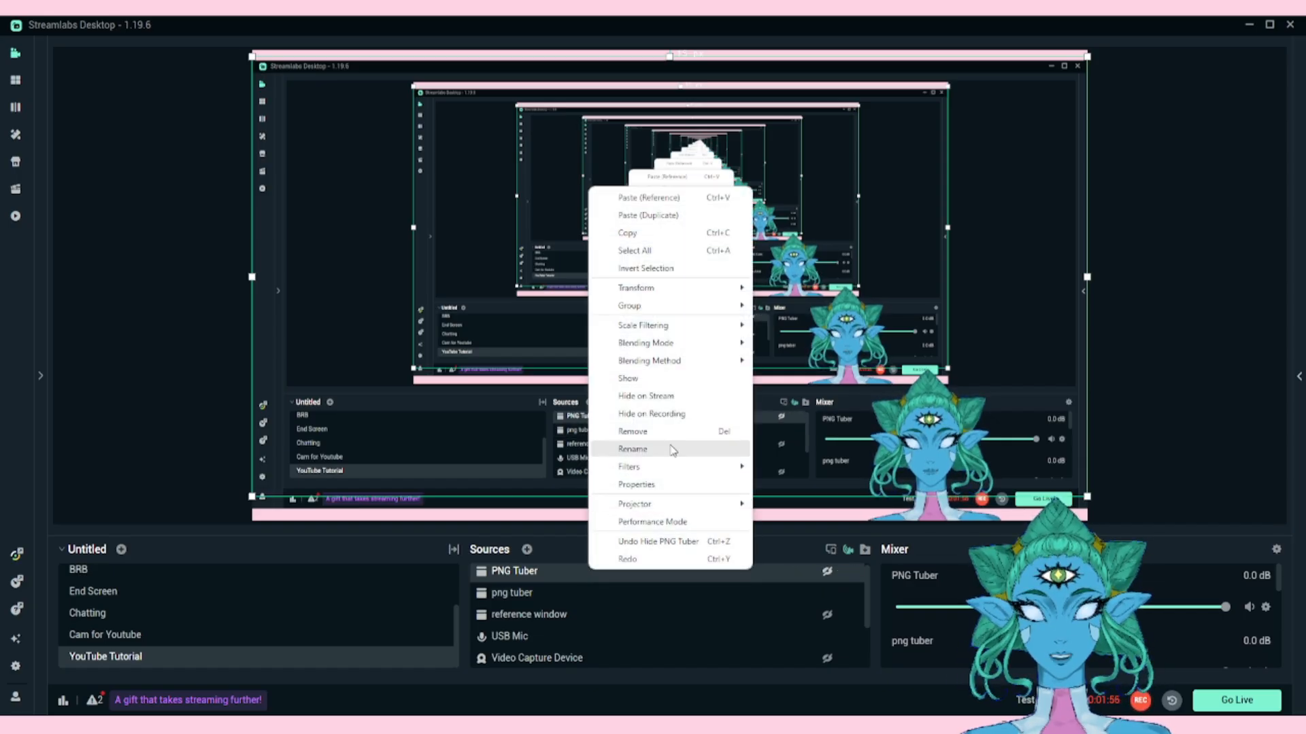
mouse_move(671, 461)
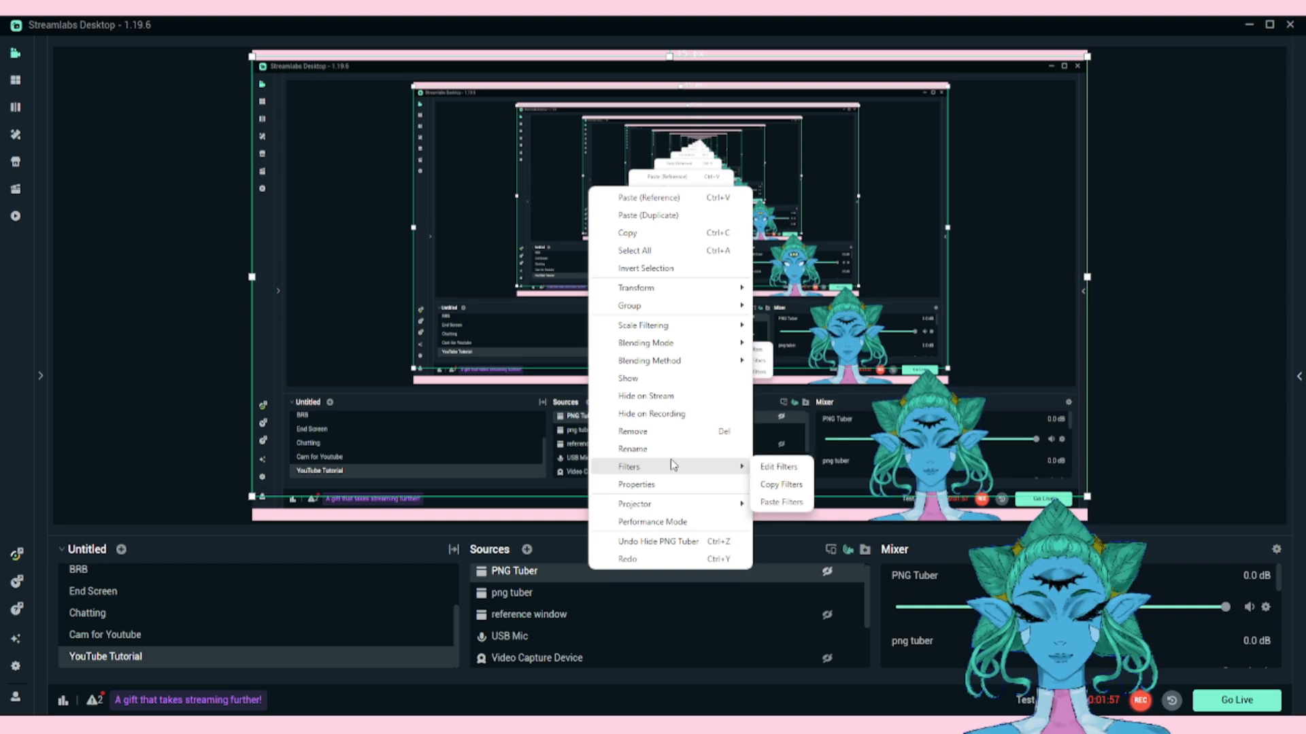
click(779, 470)
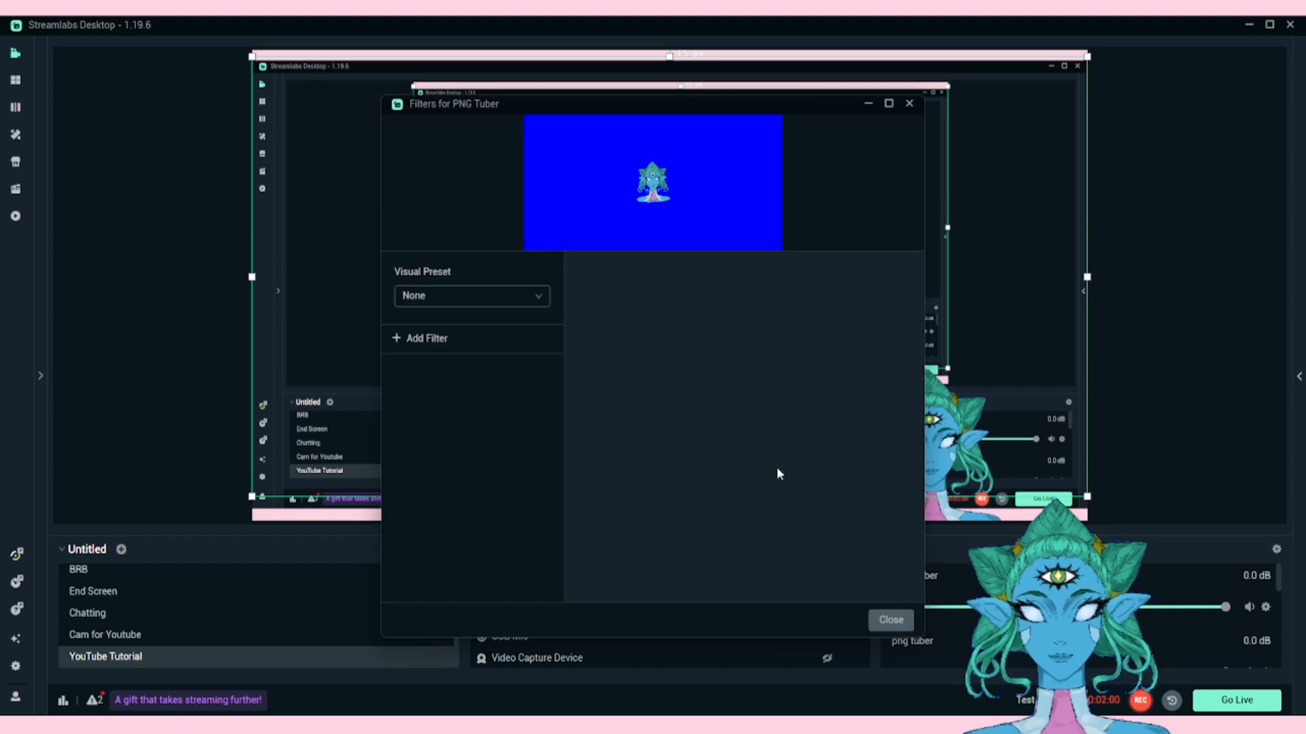
click(427, 339)
click(680, 211)
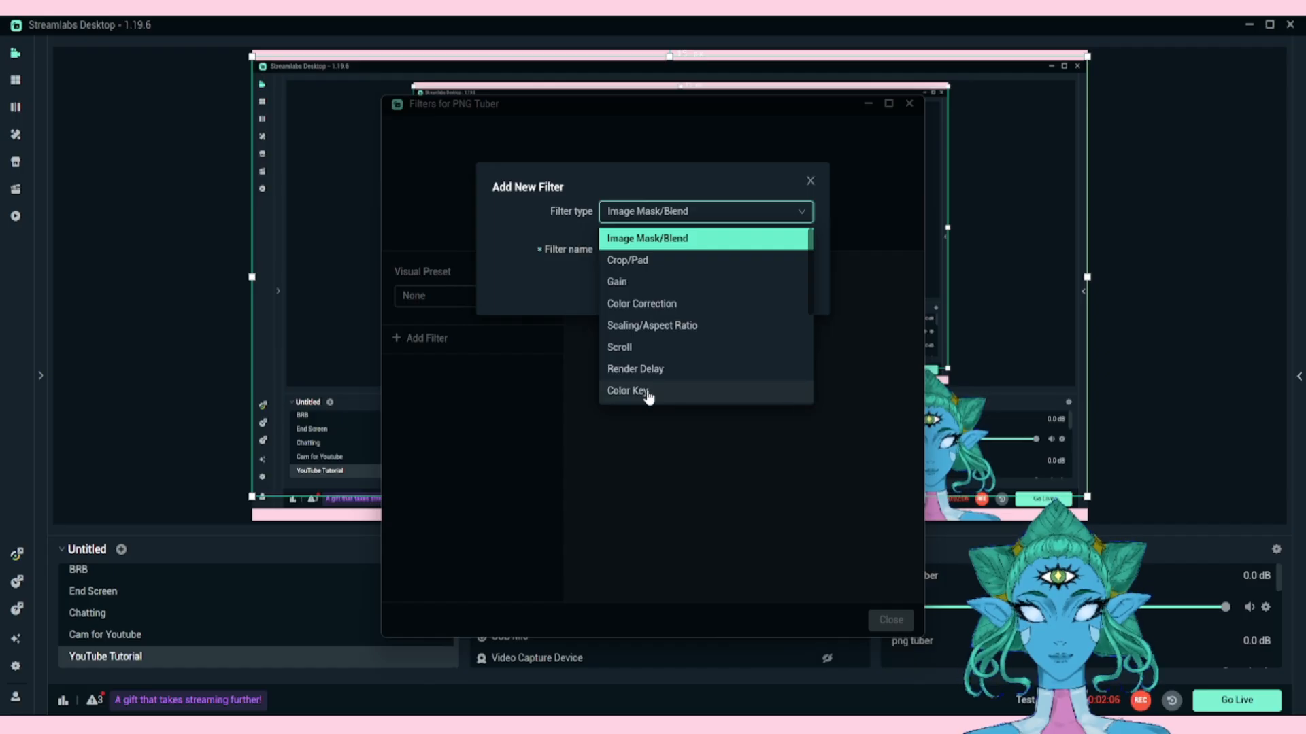
click(647, 393)
click(788, 287)
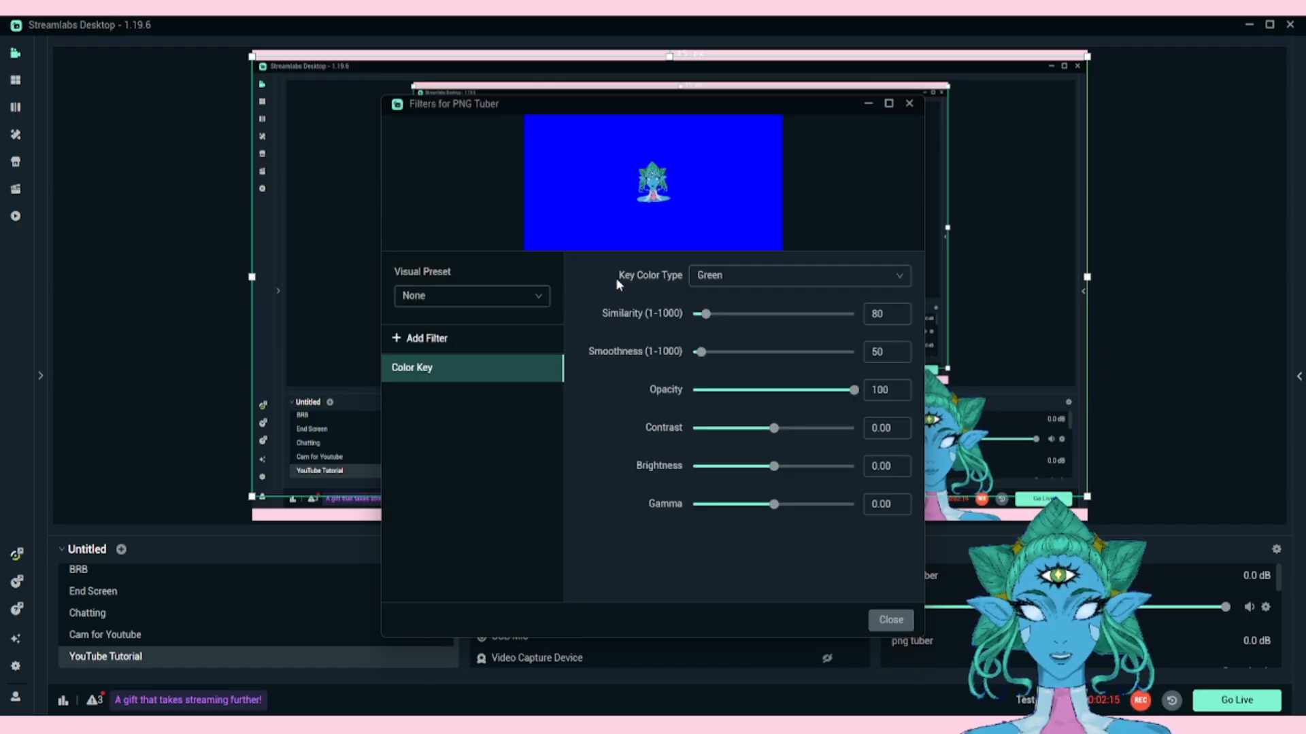
- Set the Color Key filter to a custom key color sampled from the avatar's blue background, then close the filters
click(843, 275)
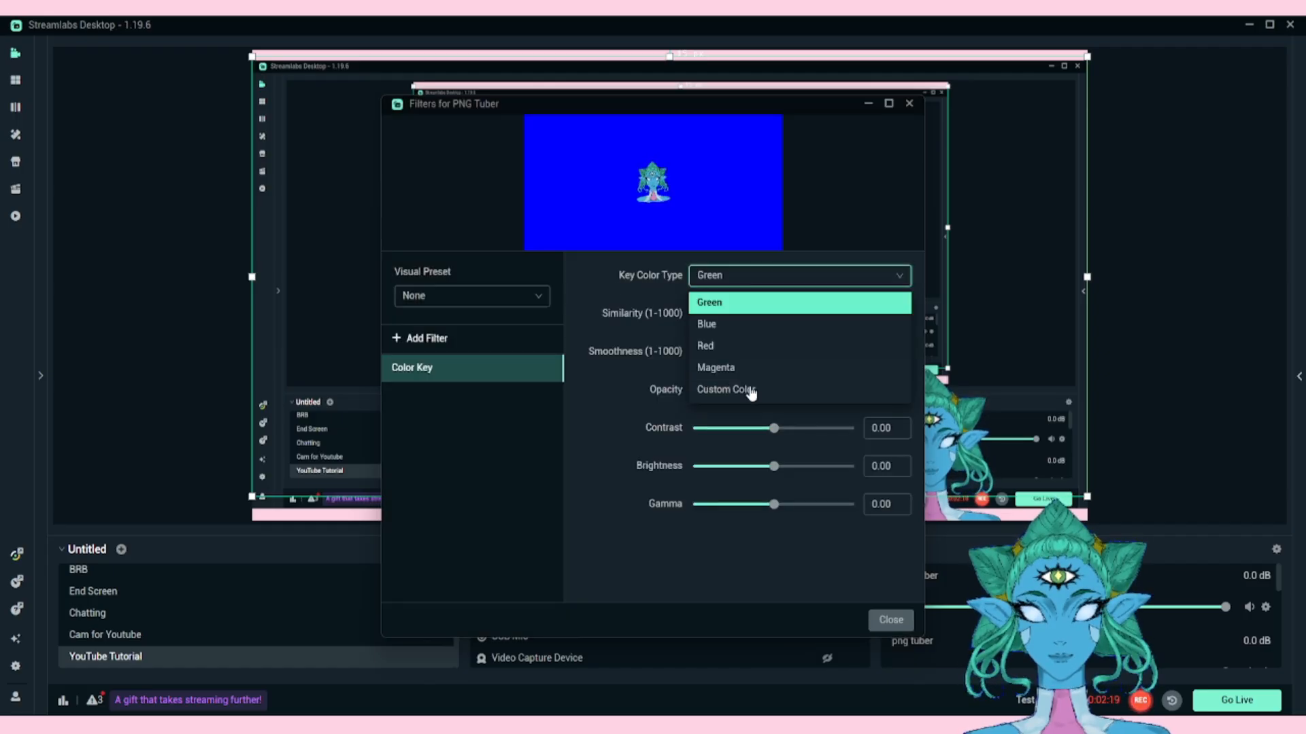
click(751, 391)
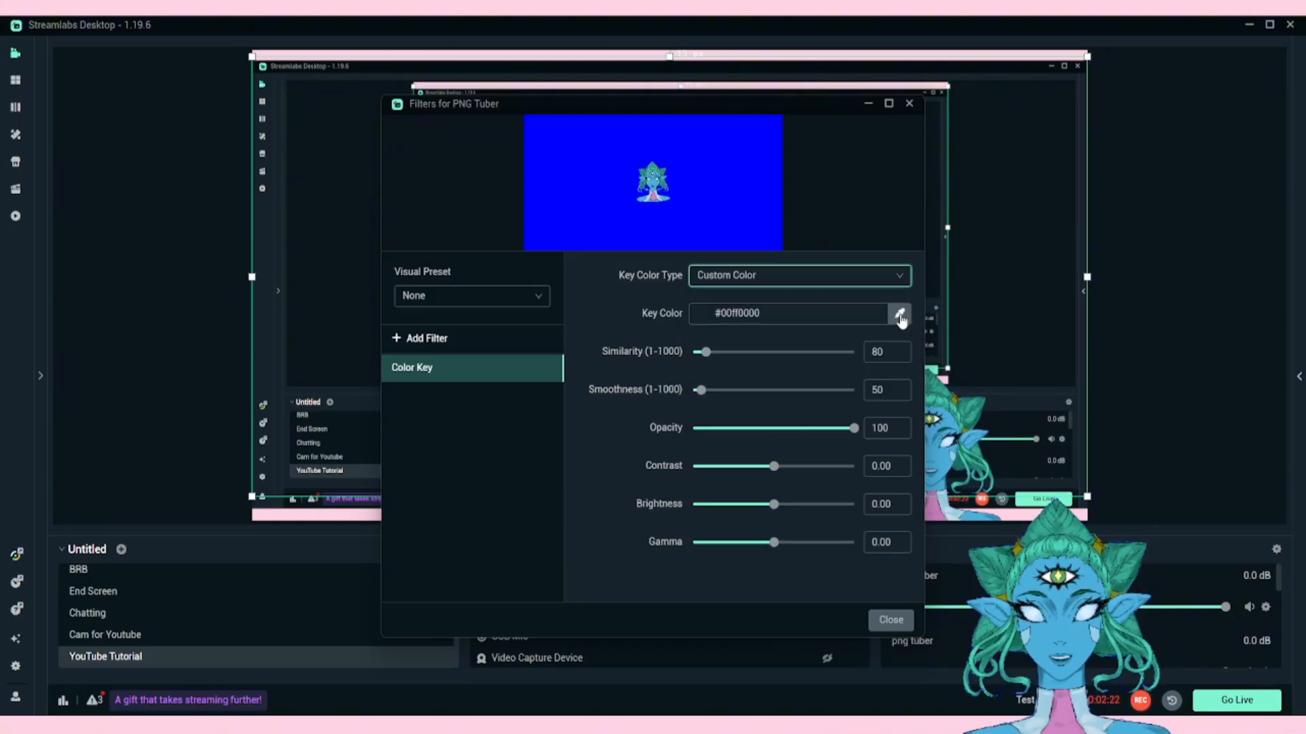
click(900, 315)
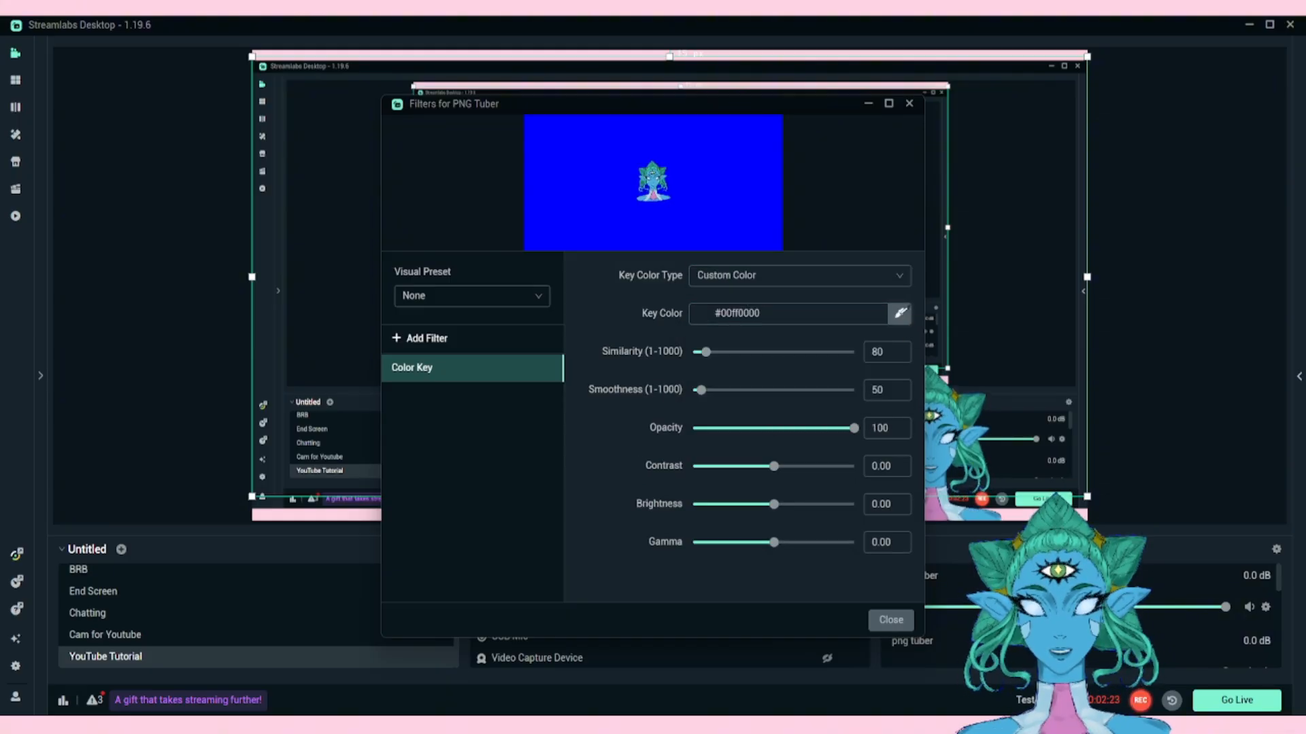
click(739, 173)
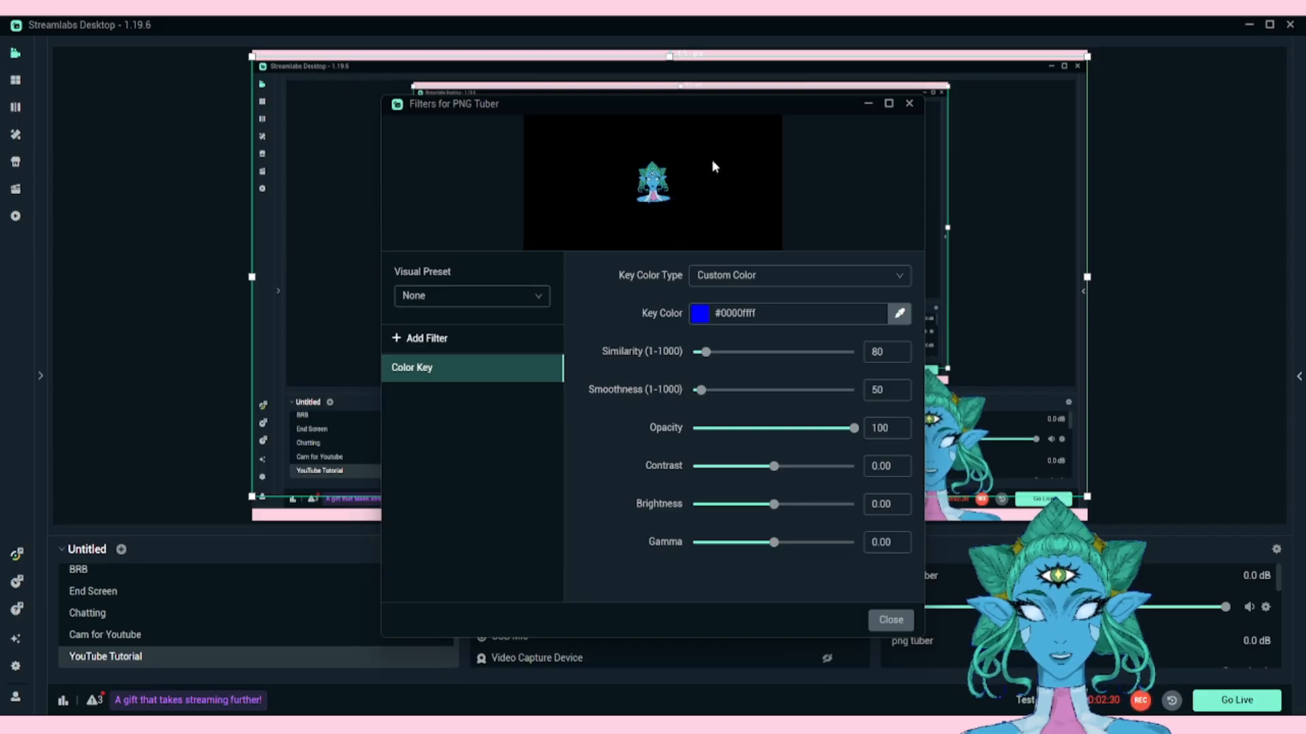
click(890, 620)
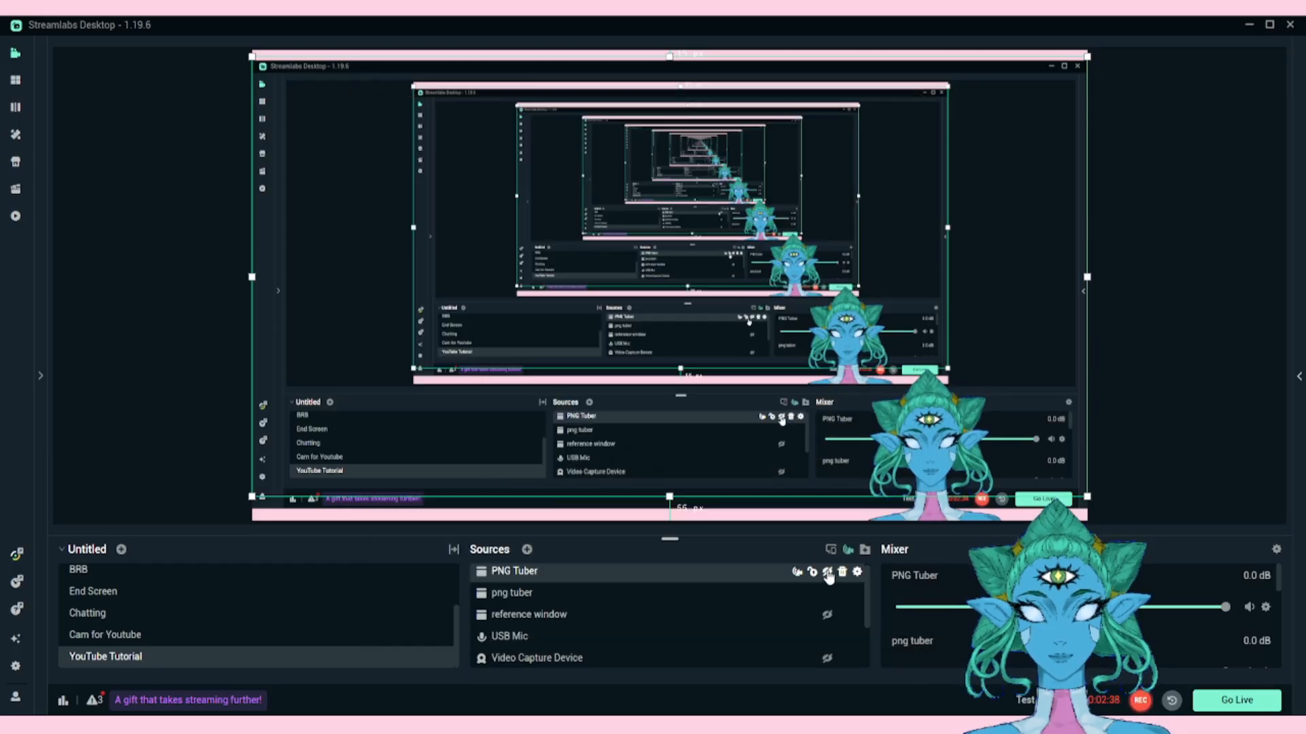
- Move the PNG Tuber source up and to the left in the scene preview
mouse_move(750, 335)
mouse_down()
mouse_move(818, 323)
mouse_move(845, 336)
mouse_move(791, 364)
mouse_move(750, 350)
mouse_move(792, 401)
mouse_move(657, 364)
mouse_move(550, 363)
mouse_move(775, 364)
mouse_move(615, 246)
mouse_up()
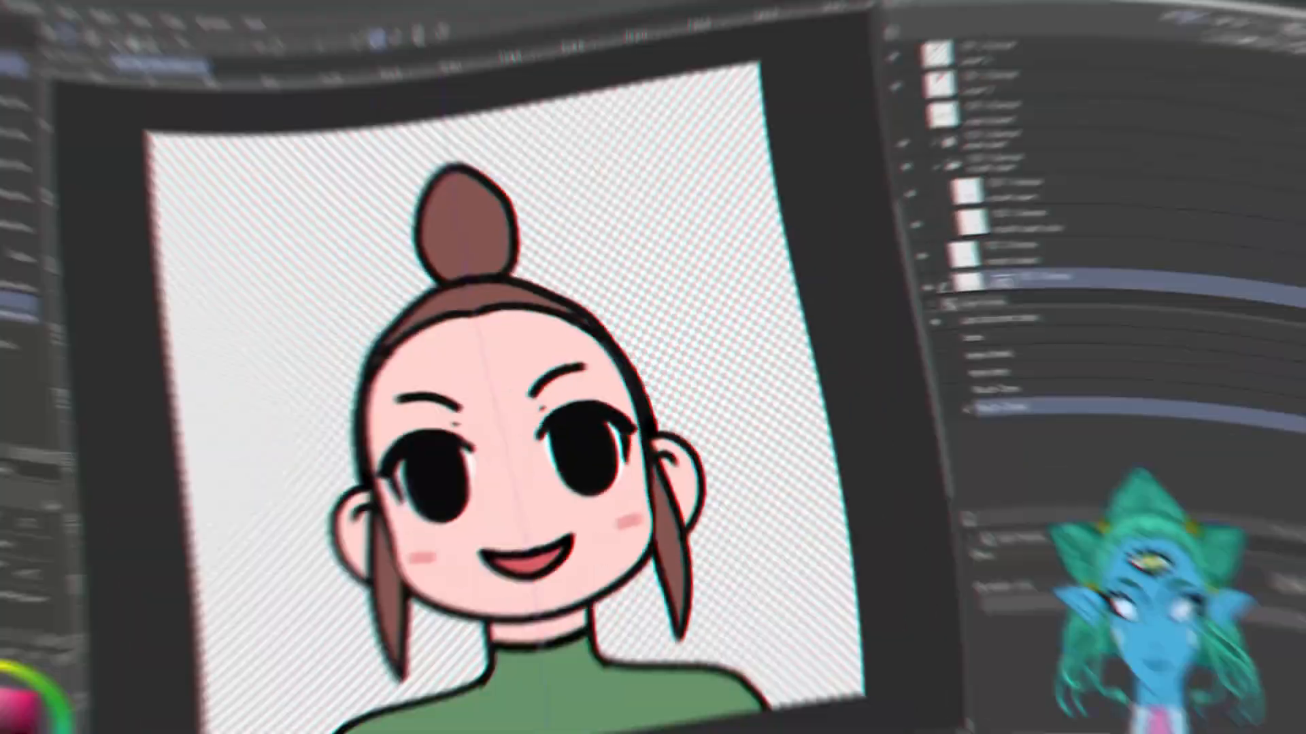